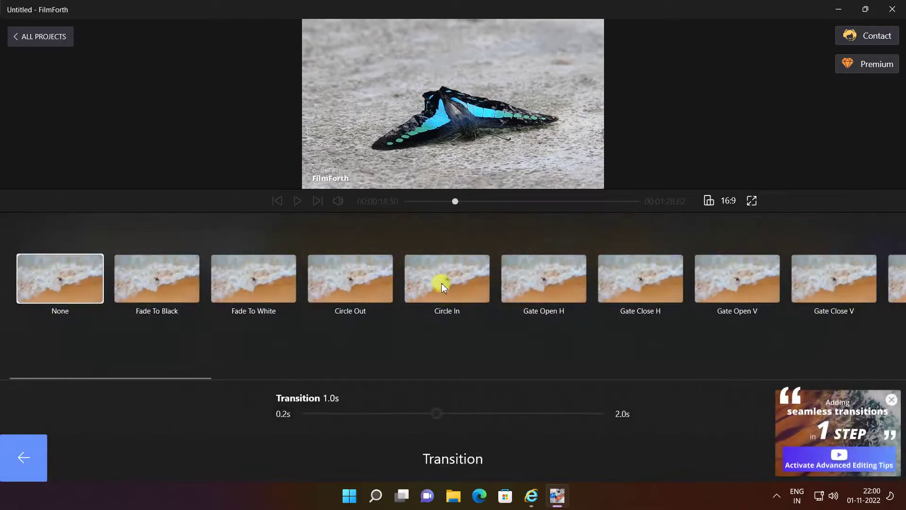
Apply Gate Open H between the butterfly clips and preview it around 31 seconds.
{"action": "left_click", "coordinate": [24, 458]}
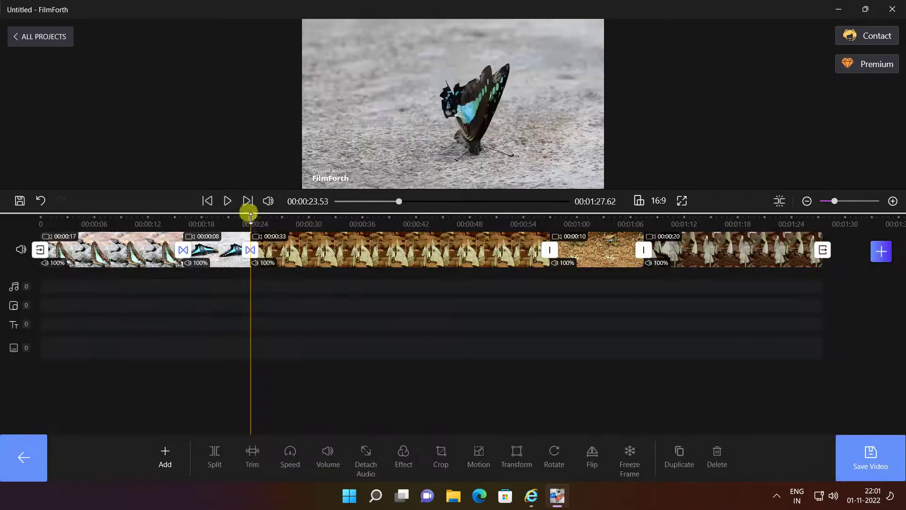
{"action": "left_click", "coordinate": [225, 202]}
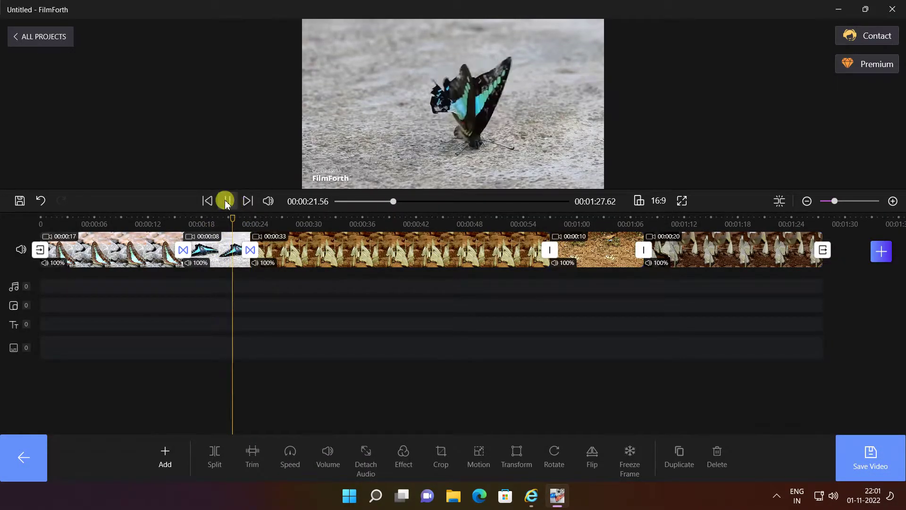
{"action": "left_click", "coordinate": [318, 378]}
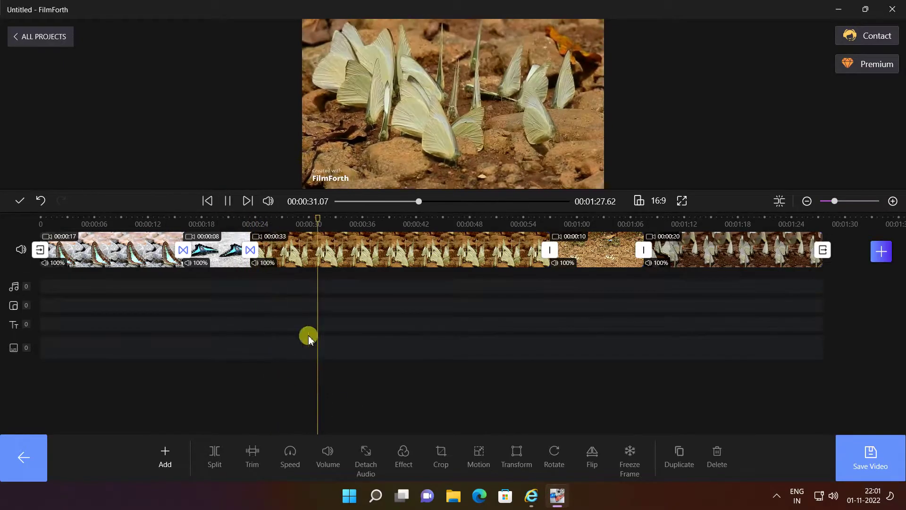
{"action": "left_click", "coordinate": [387, 255]}
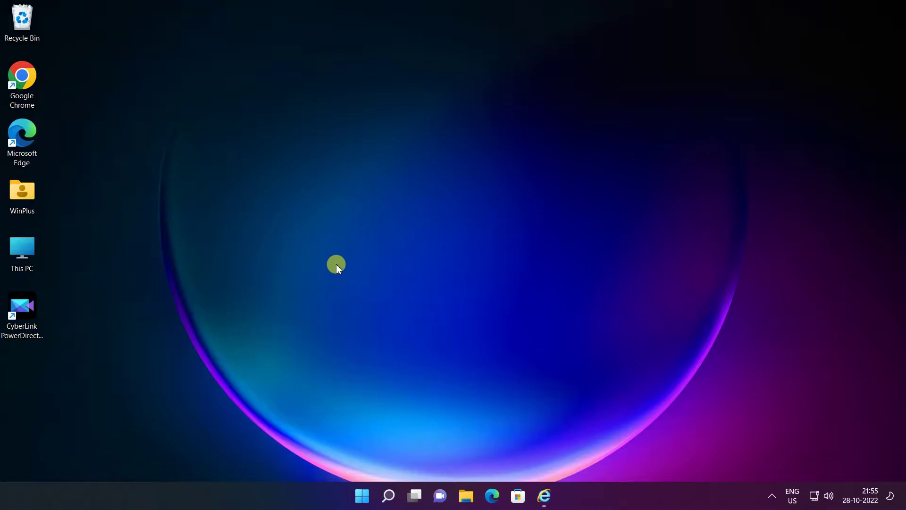
Launch Chrome, go to ioforth.com and open the FilmForth Video Editor product page.
{"action": "double_click", "coordinate": [34, 95]}
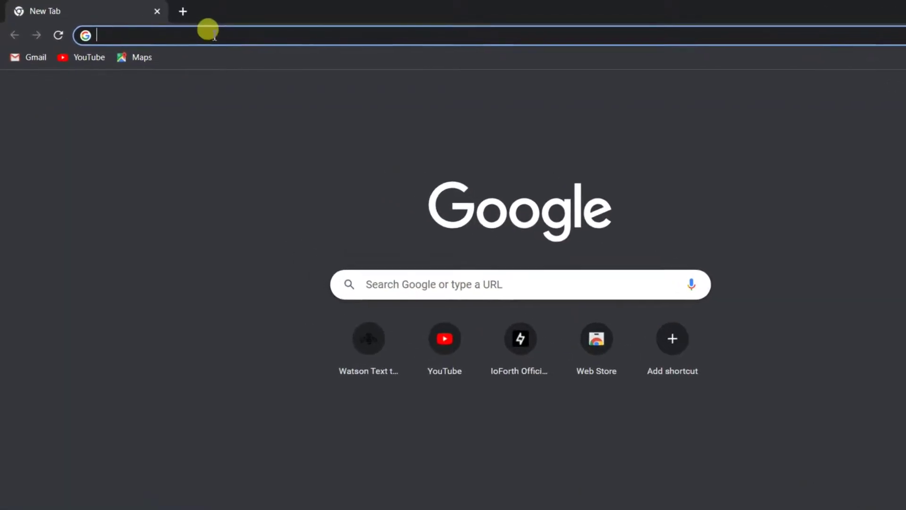
{"action": "type", "text": "iof"}
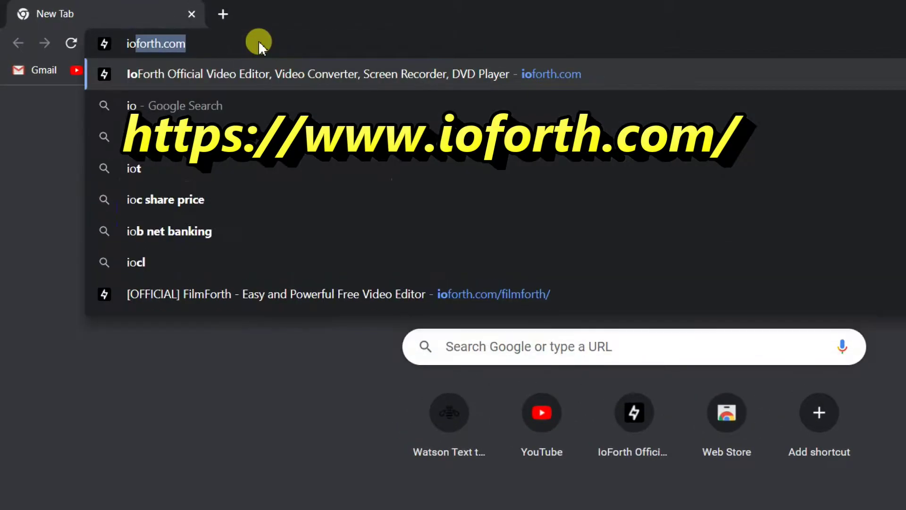
{"action": "type", "text": "orth"}
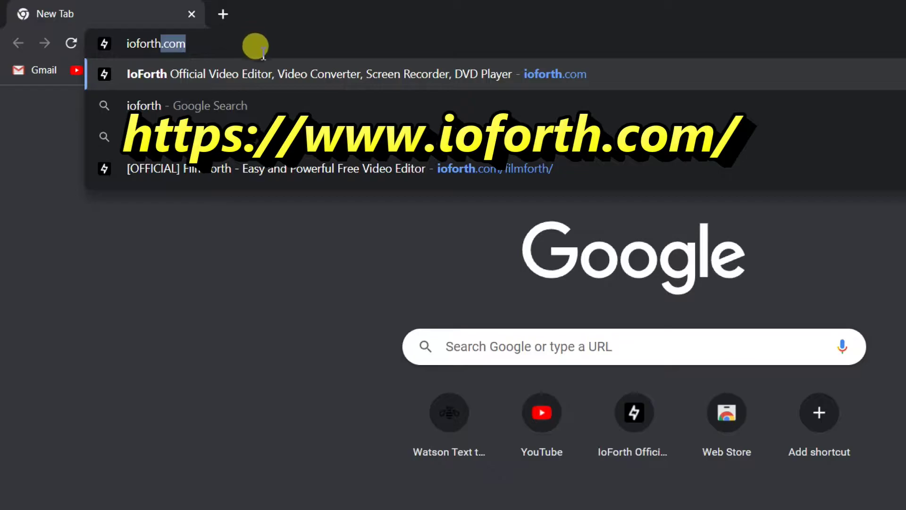
{"action": "left_click", "coordinate": [273, 75]}
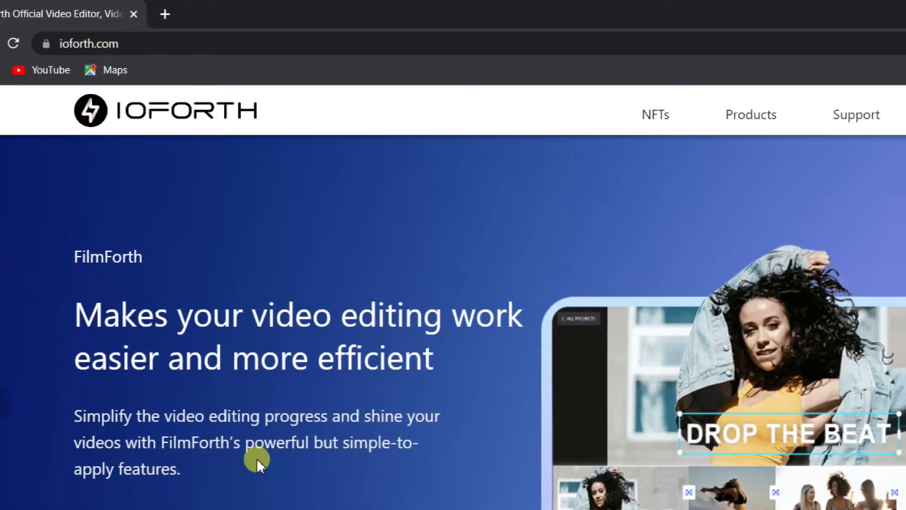
{"action": "mouse_move", "coordinate": [740, 124]}
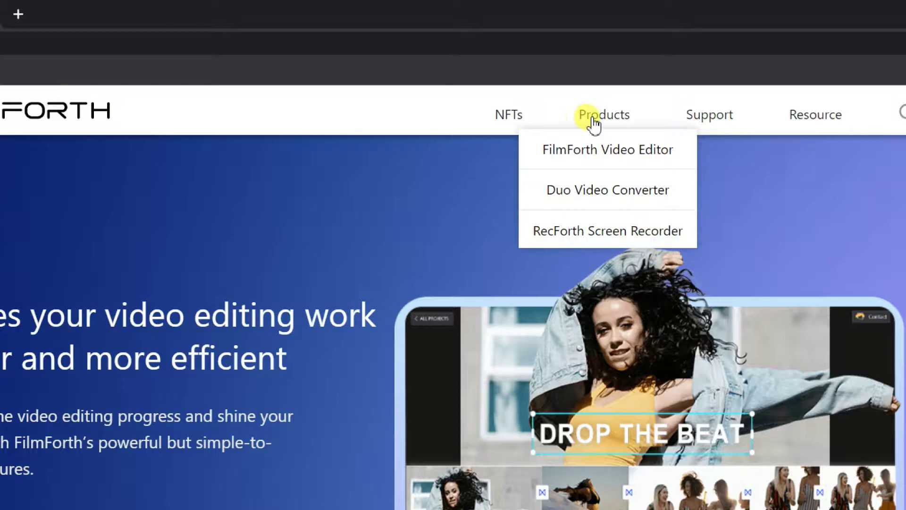
{"action": "left_click", "coordinate": [599, 152]}
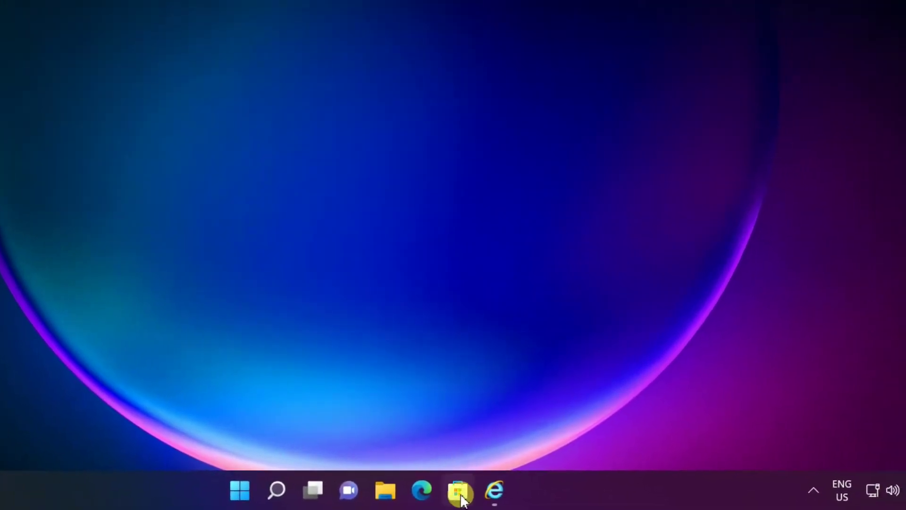
Search the Store for FilmForth and click Get on FilmForth - Video Editor & Movie Maker.
{"action": "left_click", "coordinate": [456, 491]}
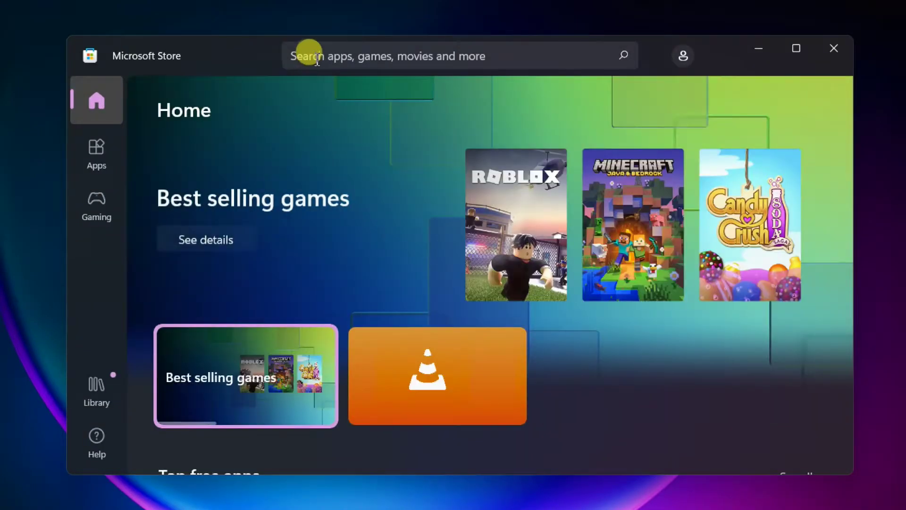
{"action": "left_click", "coordinate": [317, 62]}
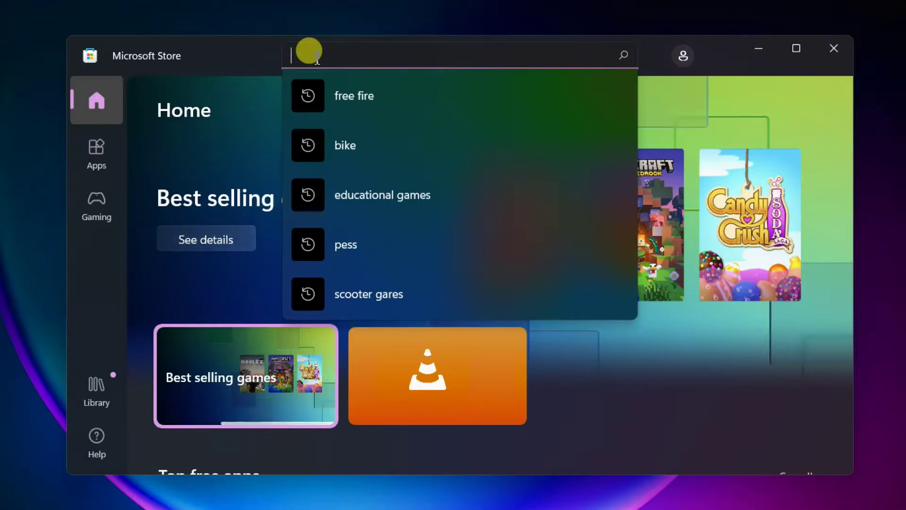
{"action": "type", "text": "Filmforth"}
{"action": "key", "text": "BackSpace"}
{"action": "key", "text": "BackSpace"}
{"action": "key", "text": "BackSpace"}
{"action": "key", "text": "BackSpace"}
{"action": "key", "text": "BackSpace"}
{"action": "key", "text": "BackSpace"}
{"action": "key", "text": "BackSpace"}
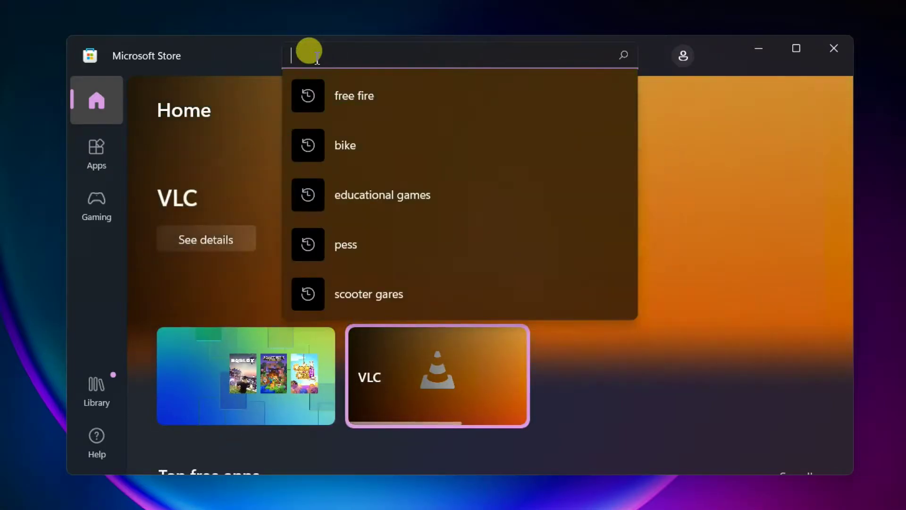
{"action": "type", "text": "Filmforth"}
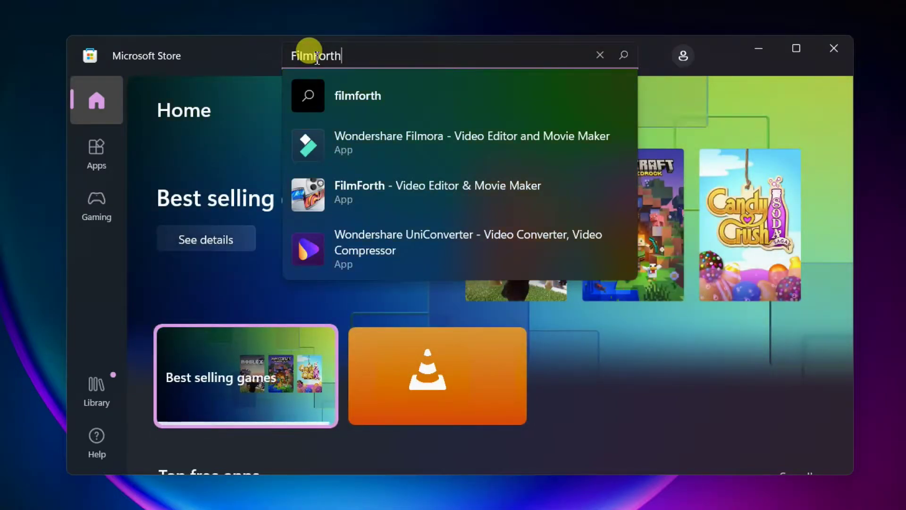
{"action": "key", "text": "Return"}
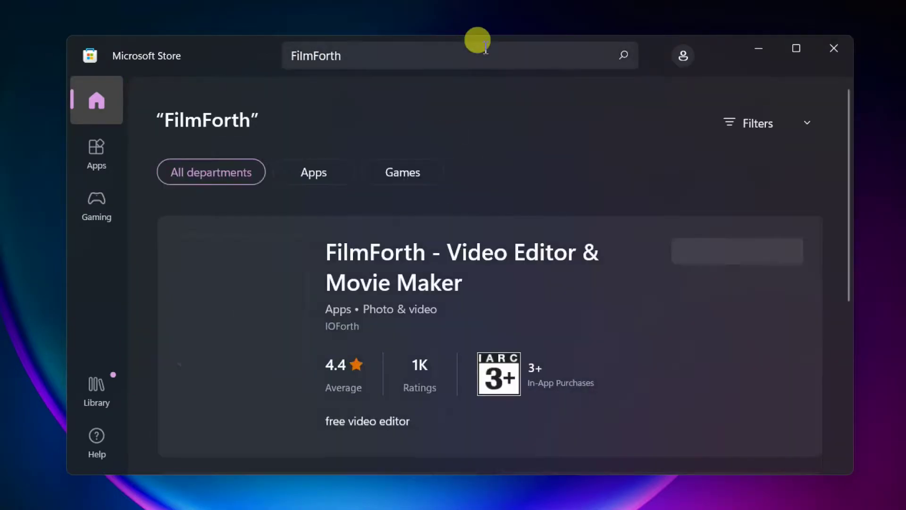
{"action": "left_click", "coordinate": [736, 251]}
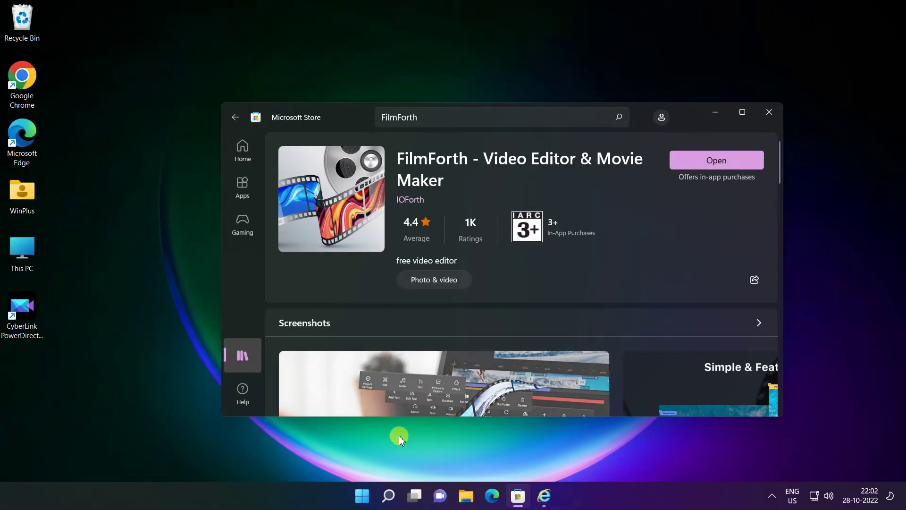
From Start > All apps, scroll to the F section and launch the new FilmForth.
{"action": "left_click", "coordinate": [367, 496]}
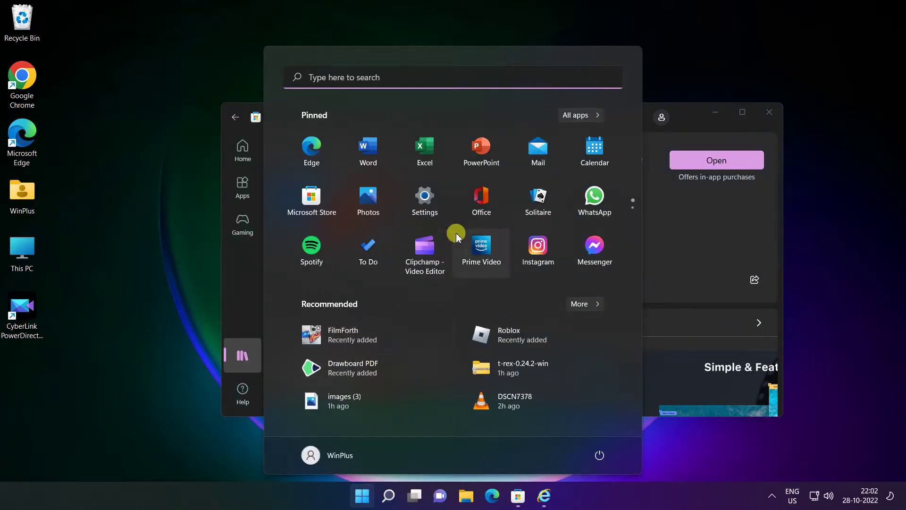
{"action": "left_click", "coordinate": [581, 117]}
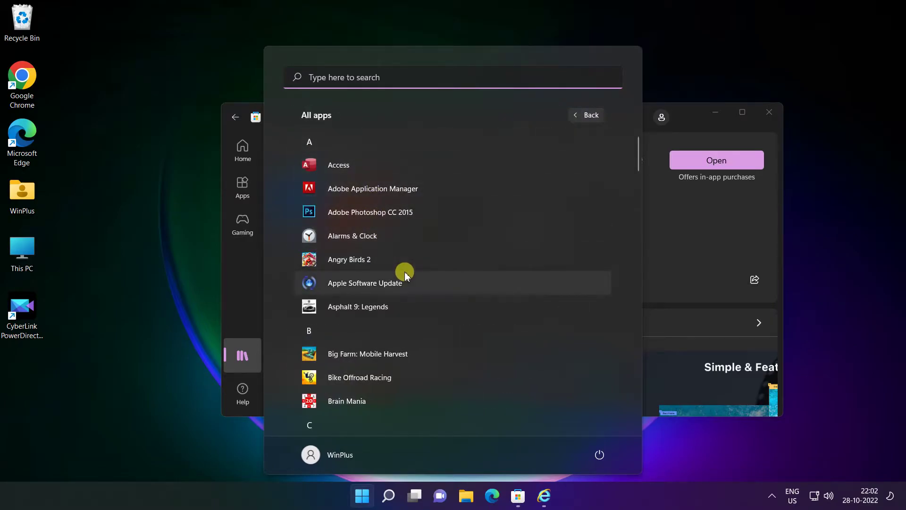
{"action": "scroll", "coordinate": [405, 276], "scroll_direction": "down", "scroll_amount": 7}
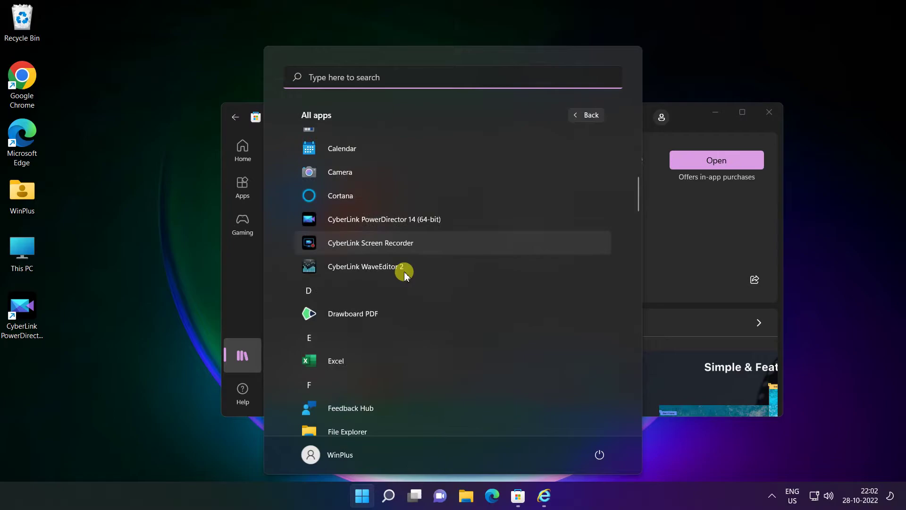
{"action": "scroll", "coordinate": [404, 272], "scroll_direction": "down", "scroll_amount": 3}
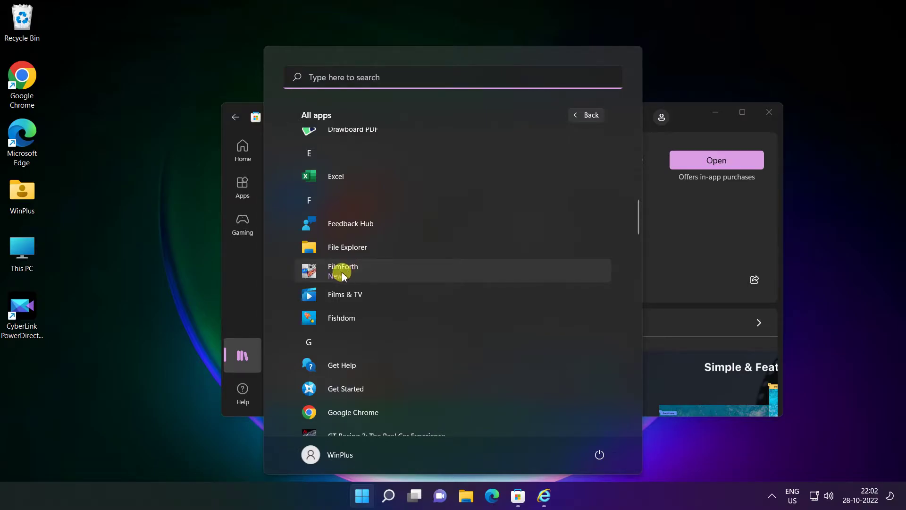
{"action": "left_click", "coordinate": [344, 272]}
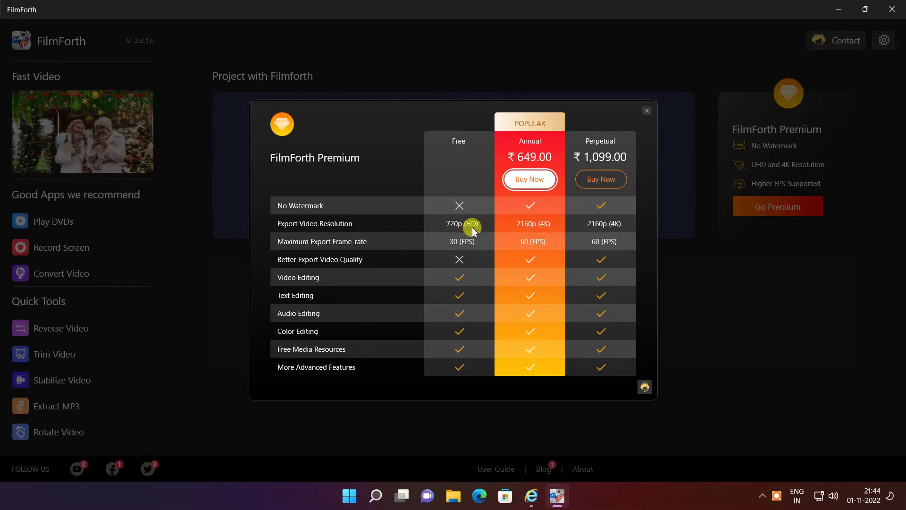
Close the Premium pricing dialog and create a new YouTube 16:9 project.
{"action": "left_click", "coordinate": [648, 111]}
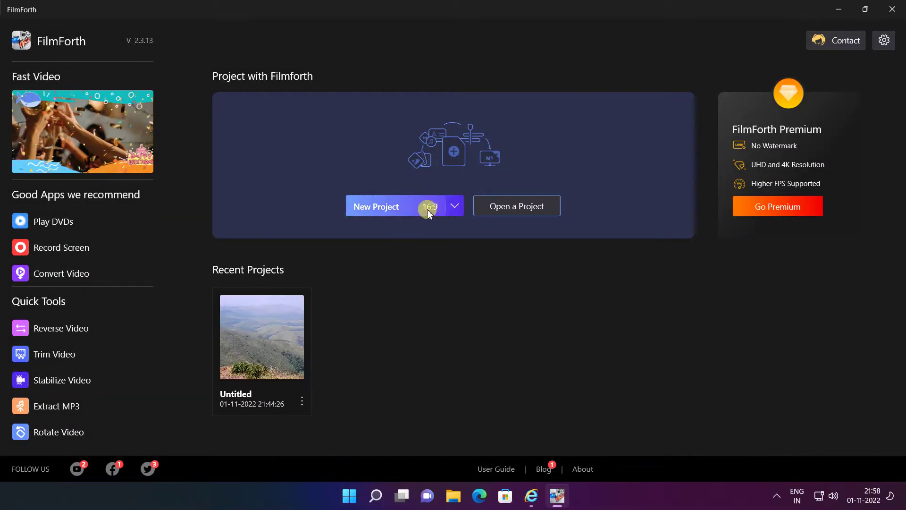
{"action": "left_click", "coordinate": [456, 206]}
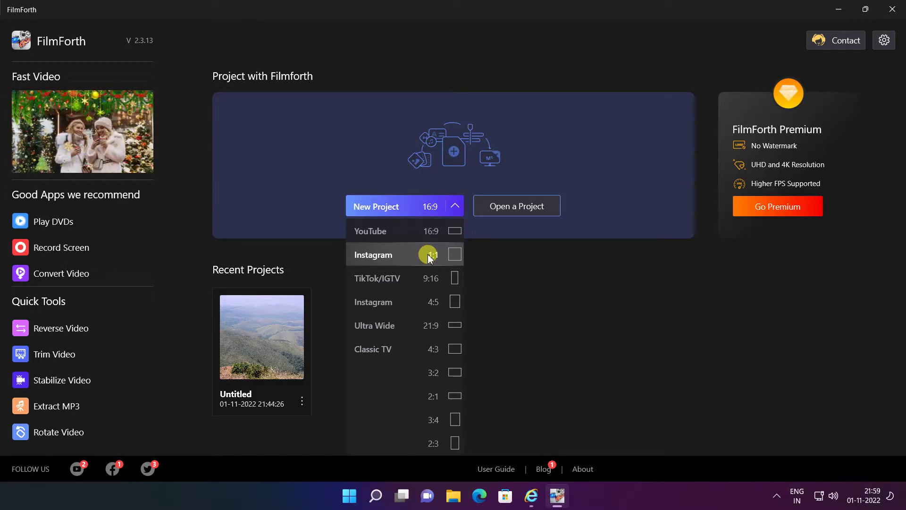
{"action": "left_click", "coordinate": [432, 233]}
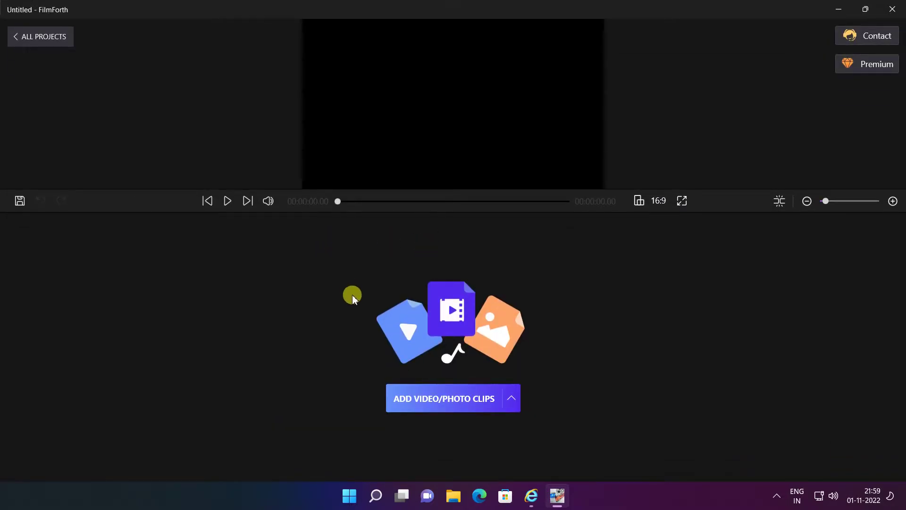
Import the second-row videos from F:\GREENVISION\Butterflies into the project.
{"action": "left_click", "coordinate": [455, 399]}
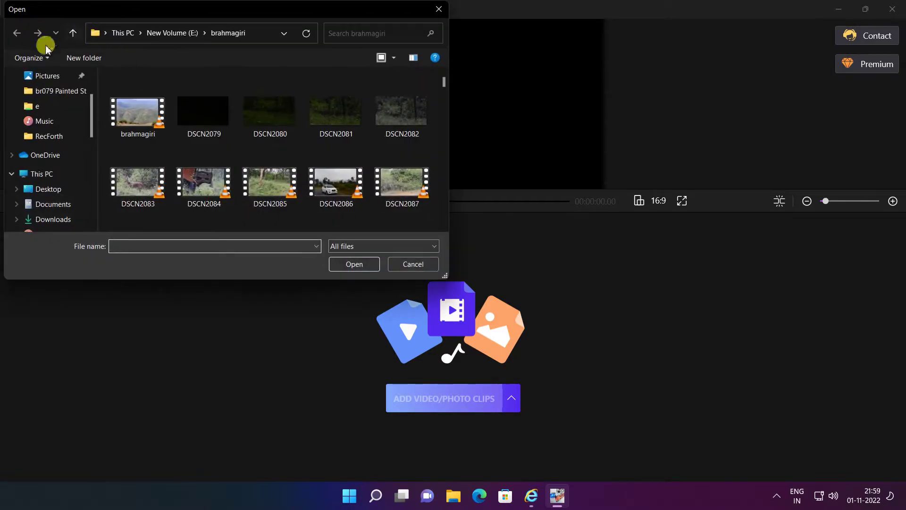
{"action": "left_click", "coordinate": [40, 178]}
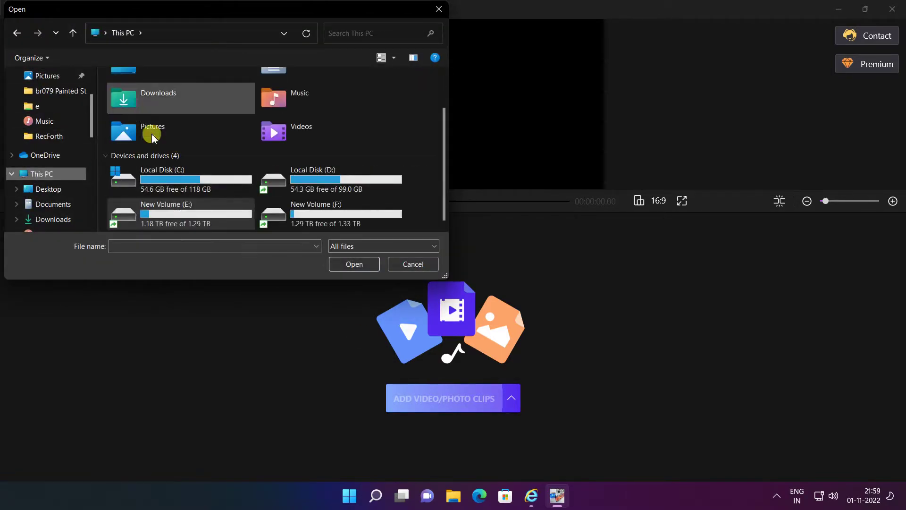
{"action": "double_click", "coordinate": [314, 204]}
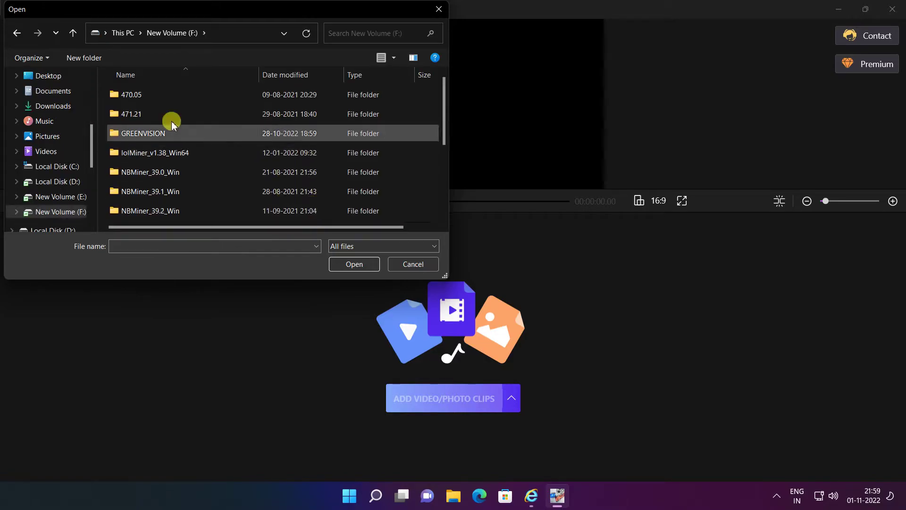
{"action": "double_click", "coordinate": [143, 134]}
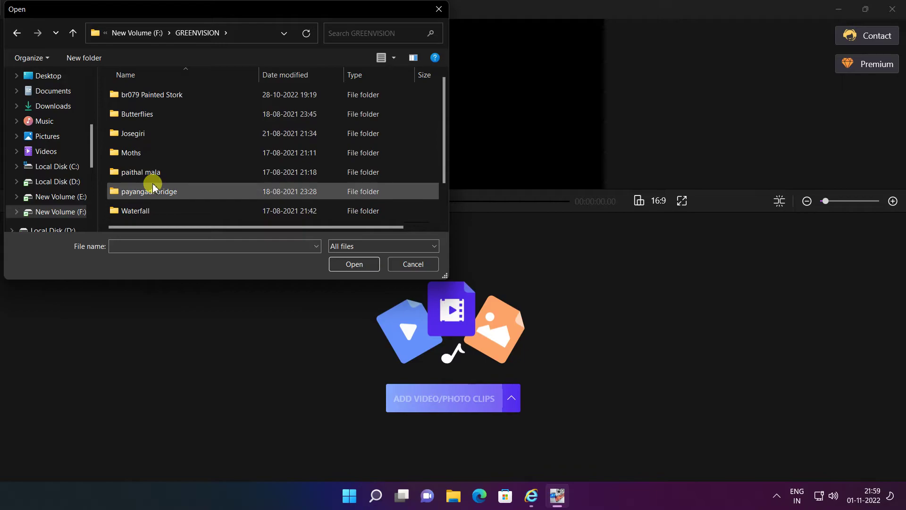
{"action": "scroll", "coordinate": [153, 190], "scroll_direction": "down", "scroll_amount": 1}
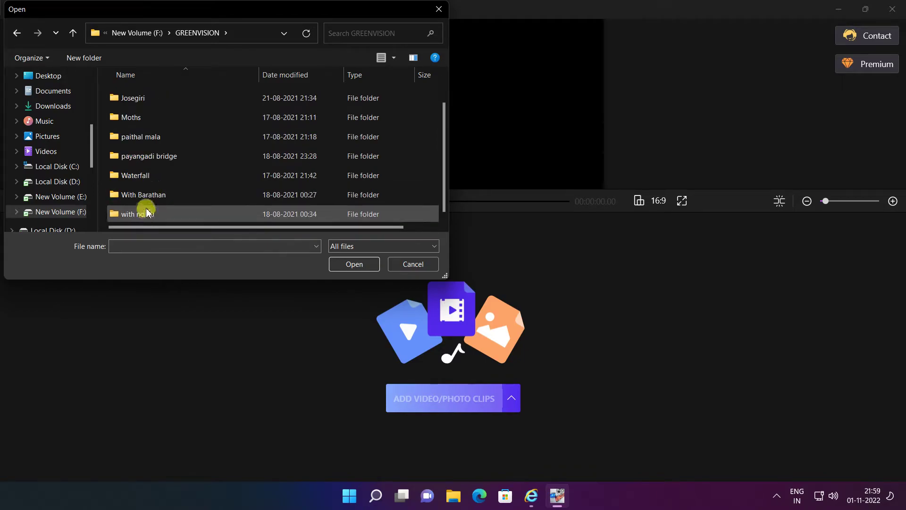
{"action": "scroll", "coordinate": [145, 176], "scroll_direction": "up", "scroll_amount": 1}
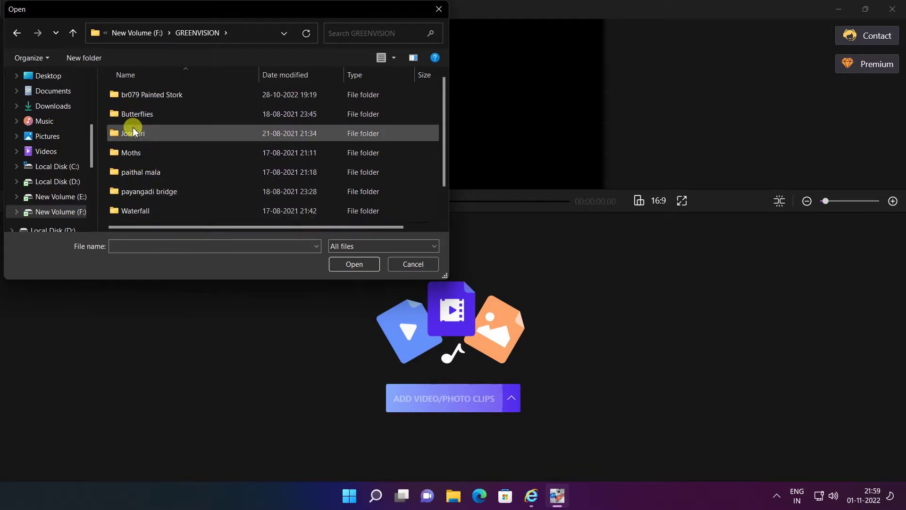
{"action": "double_click", "coordinate": [132, 114]}
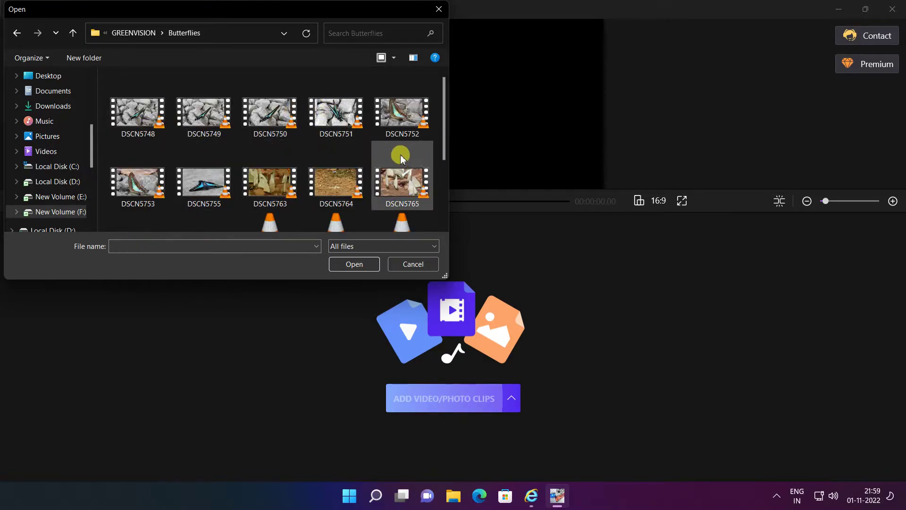
{"action": "left_click_drag", "start_coordinate": [434, 155], "coordinate": [142, 206]}
{"action": "left_click", "coordinate": [331, 264]}
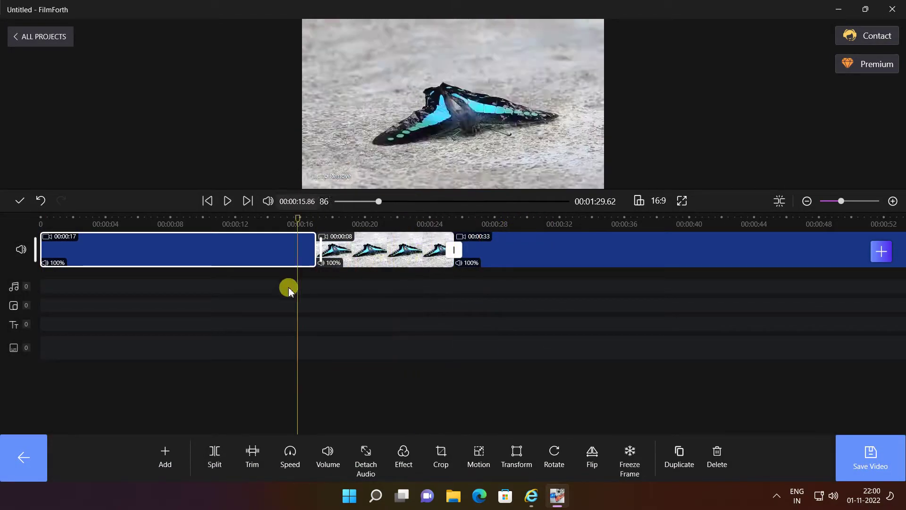
Adjust the timeline zoom and open the transition chooser between clips 1 and 2.
{"action": "left_click", "coordinate": [746, 297]}
{"action": "left_click", "coordinate": [807, 201]}
{"action": "left_click", "coordinate": [893, 201]}
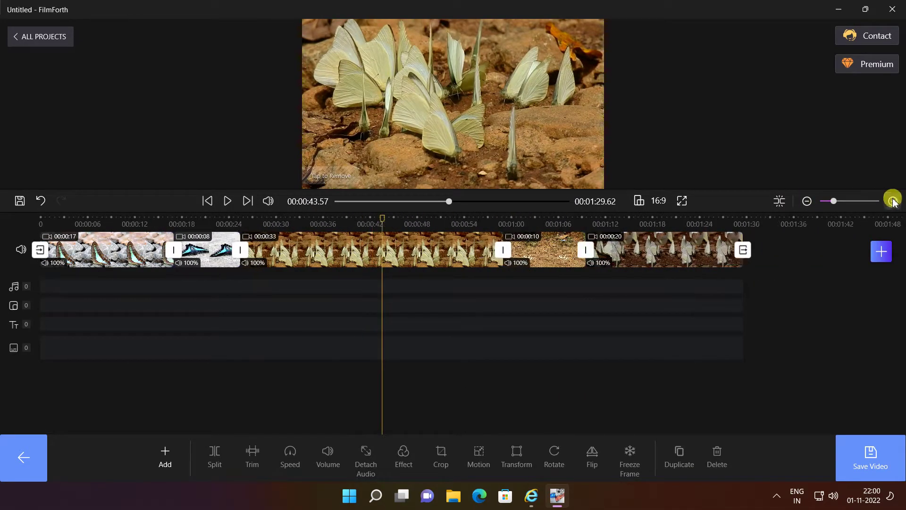
{"action": "left_click", "coordinate": [893, 201]}
{"action": "left_click", "coordinate": [193, 255]}
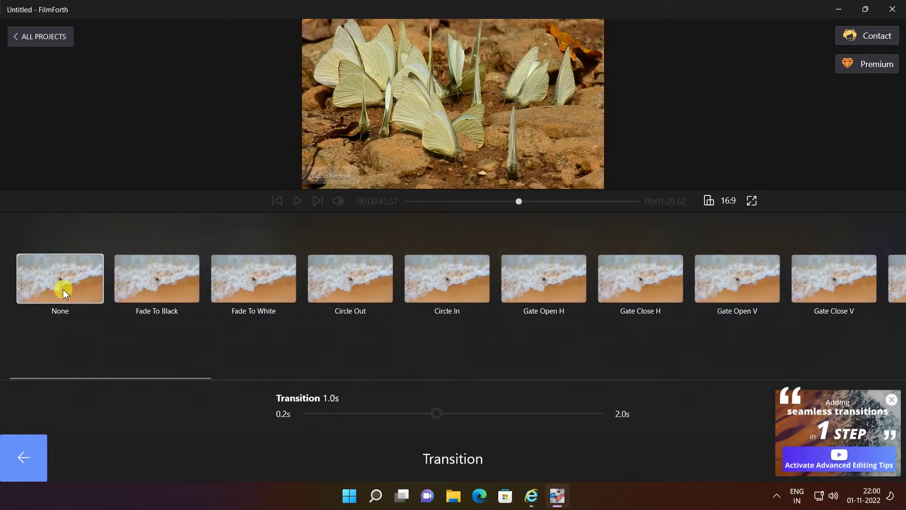
Choose Fade To Black for the first join and preview from 00:00:14.88.
{"action": "left_click", "coordinate": [152, 270]}
{"action": "left_click", "coordinate": [24, 457]}
{"action": "left_click_drag", "start_coordinate": [182, 224], "coordinate": [174, 224]}
{"action": "left_click", "coordinate": [227, 202]}
Set Gate Open H between clips 2 and 3 and play it back from about 21 seconds.
{"action": "left_click", "coordinate": [259, 250]}
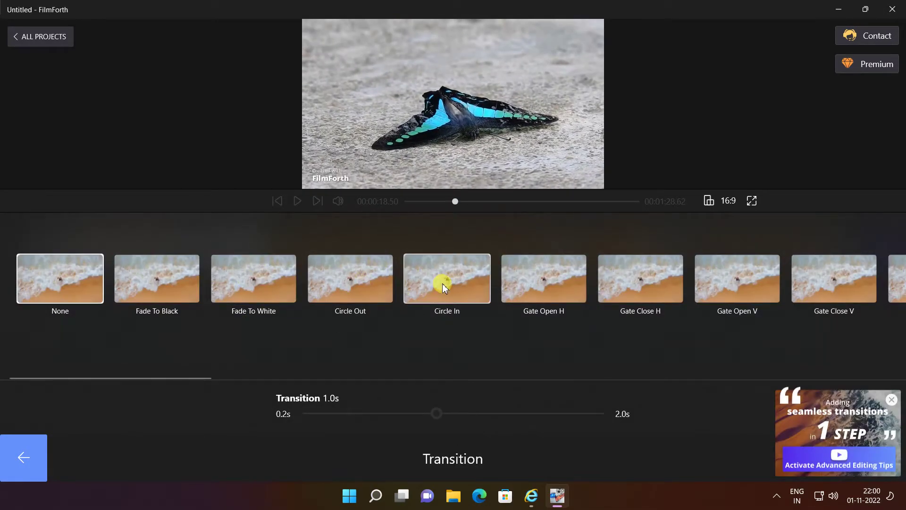
{"action": "left_click", "coordinate": [504, 272]}
{"action": "left_click", "coordinate": [98, 457]}
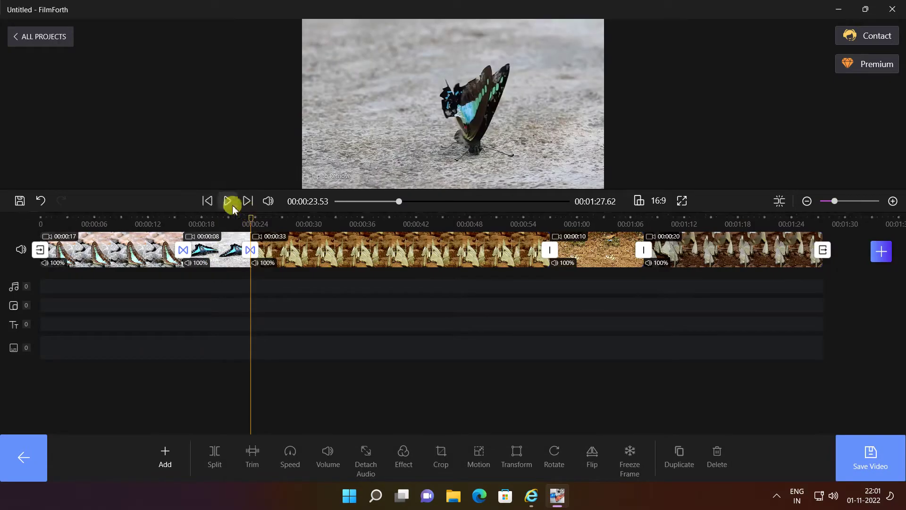
{"action": "left_click", "coordinate": [229, 229]}
{"action": "left_click", "coordinate": [227, 201]}
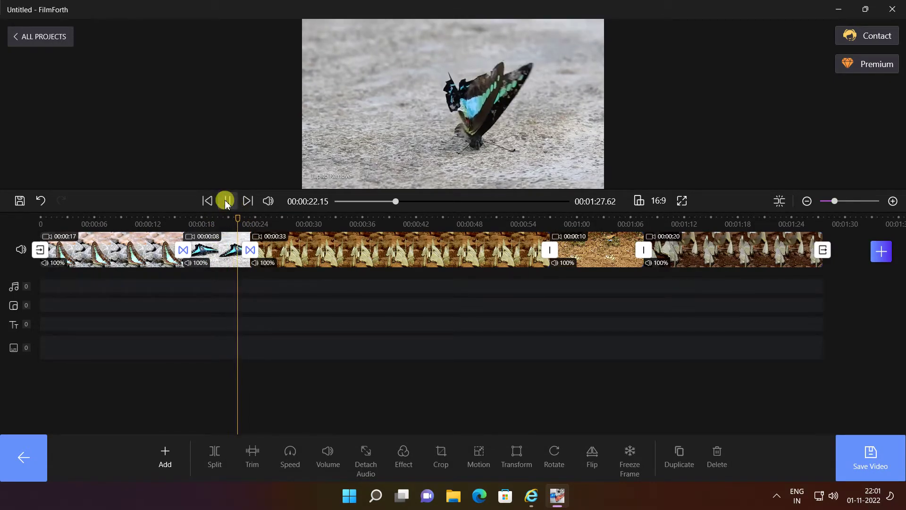
Split the 33-second clip at 00:00:32.24 into 8- and 24-second pieces.
{"action": "left_click", "coordinate": [247, 201]}
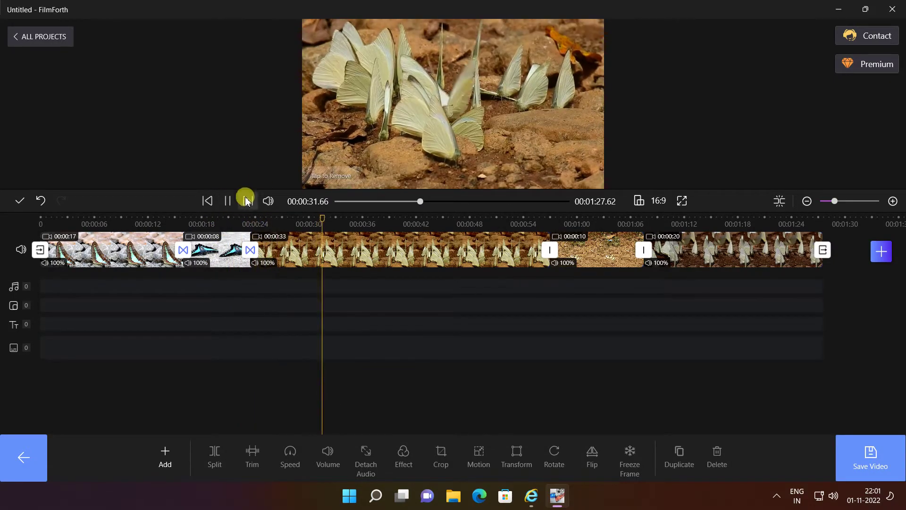
{"action": "left_click", "coordinate": [384, 238]}
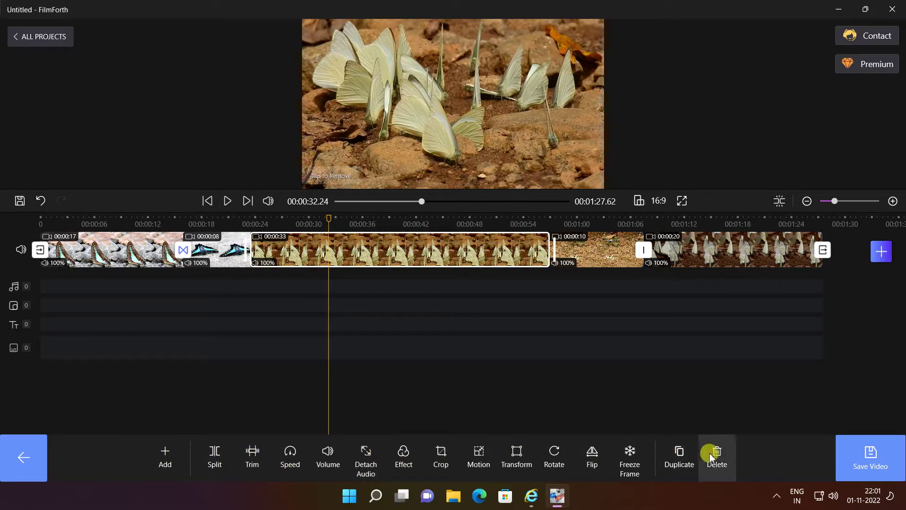
{"action": "left_click", "coordinate": [214, 453]}
{"action": "left_click", "coordinate": [293, 250]}
Delete the 8-second split piece from the timeline.
{"action": "left_click", "coordinate": [292, 251]}
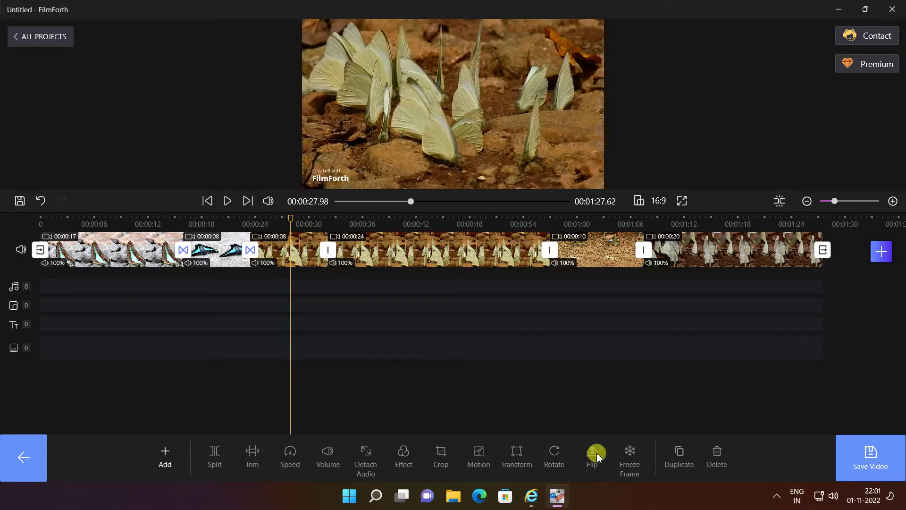
{"action": "left_click", "coordinate": [716, 452]}
{"action": "left_click", "coordinate": [258, 250]}
Restore Gate Open H (1.0s) at 00:00:23.53 after the blue butterfly clip and verify it.
{"action": "mouse_move", "coordinate": [249, 220]}
{"action": "left_mouse_down"}
{"action": "mouse_move", "coordinate": [258, 220]}
{"action": "mouse_move", "coordinate": [237, 220]}
{"action": "mouse_move", "coordinate": [263, 220]}
{"action": "mouse_move", "coordinate": [250, 220]}
{"action": "left_mouse_up"}
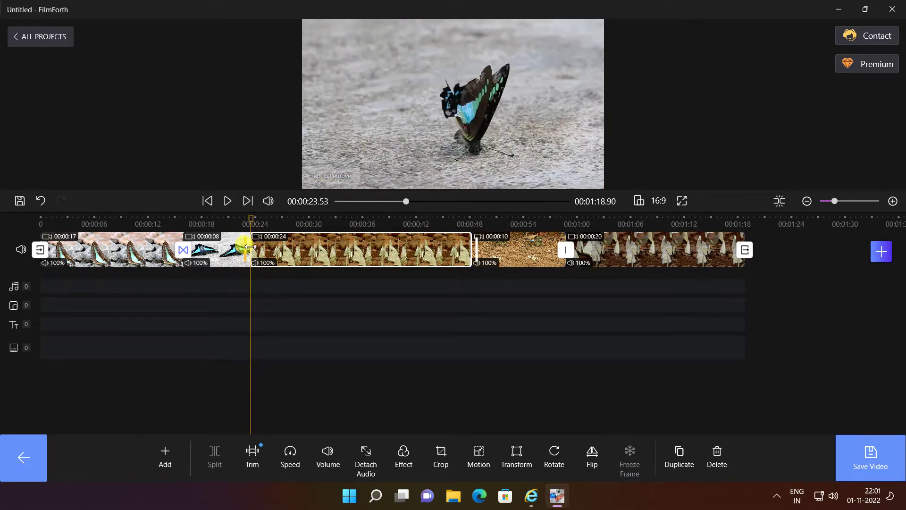
{"action": "left_click", "coordinate": [253, 250]}
{"action": "left_click", "coordinate": [23, 457]}
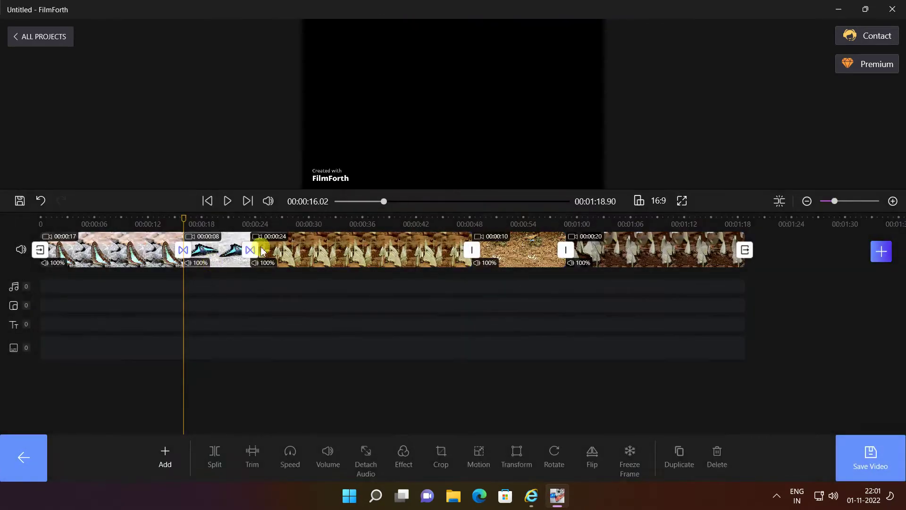
{"action": "left_click", "coordinate": [249, 221]}
{"action": "left_click", "coordinate": [251, 249]}
{"action": "left_click", "coordinate": [26, 460]}
{"action": "left_click", "coordinate": [473, 249]}
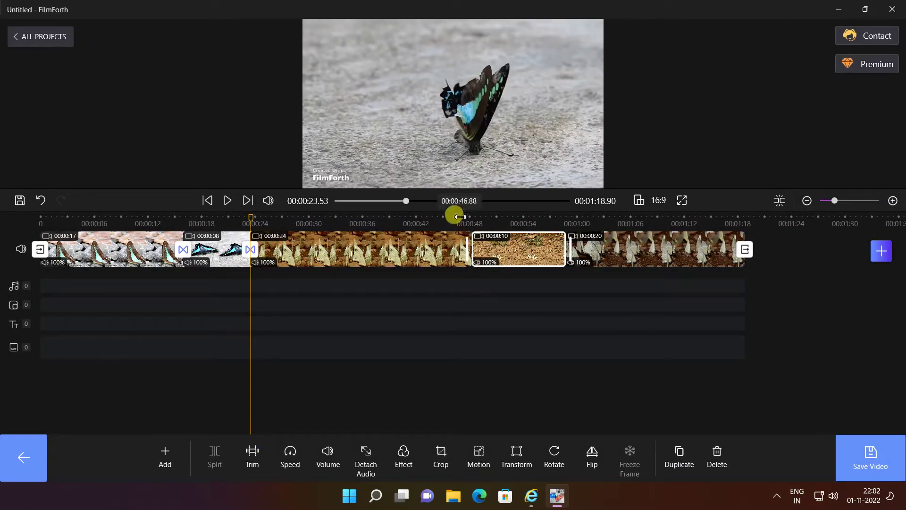
{"action": "left_click", "coordinate": [470, 216]}
{"action": "left_click", "coordinate": [250, 251]}
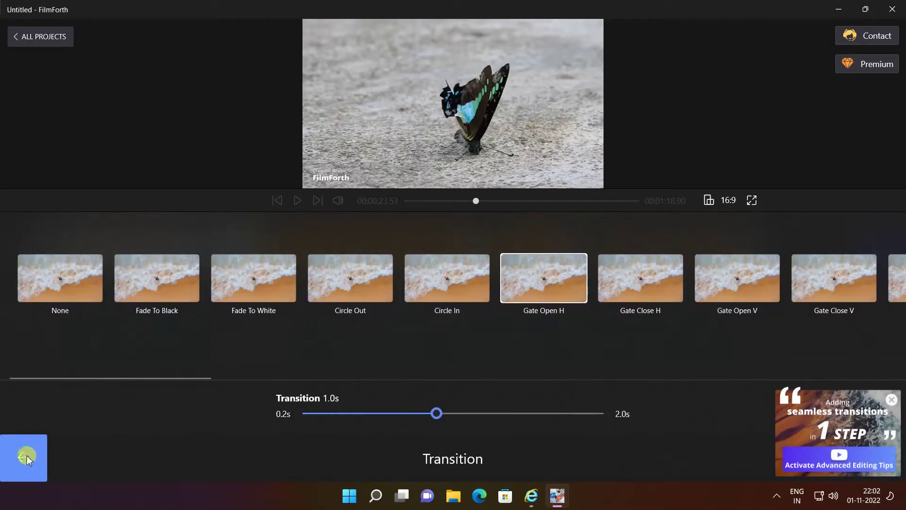
{"action": "left_click", "coordinate": [22, 450]}
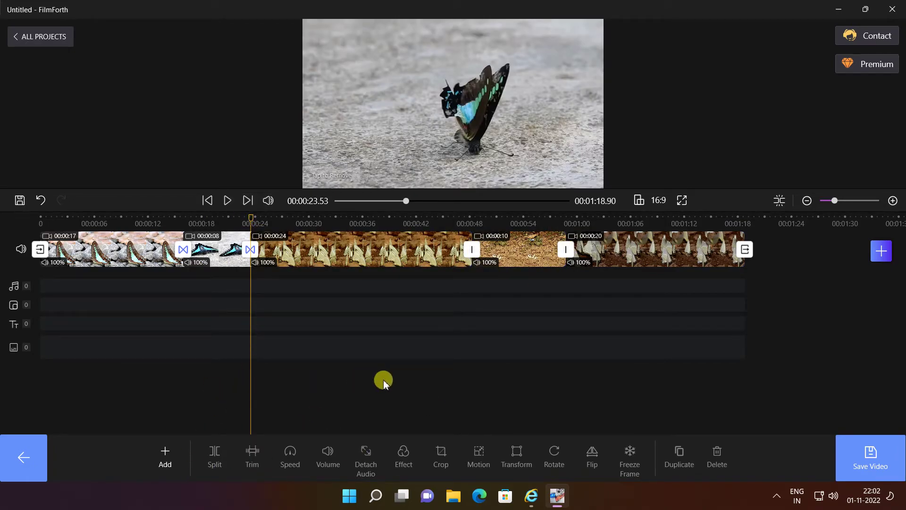
Trim the 24-second third clip to 6 seconds, starting at 00:00:14.7.
{"action": "left_click", "coordinate": [307, 265]}
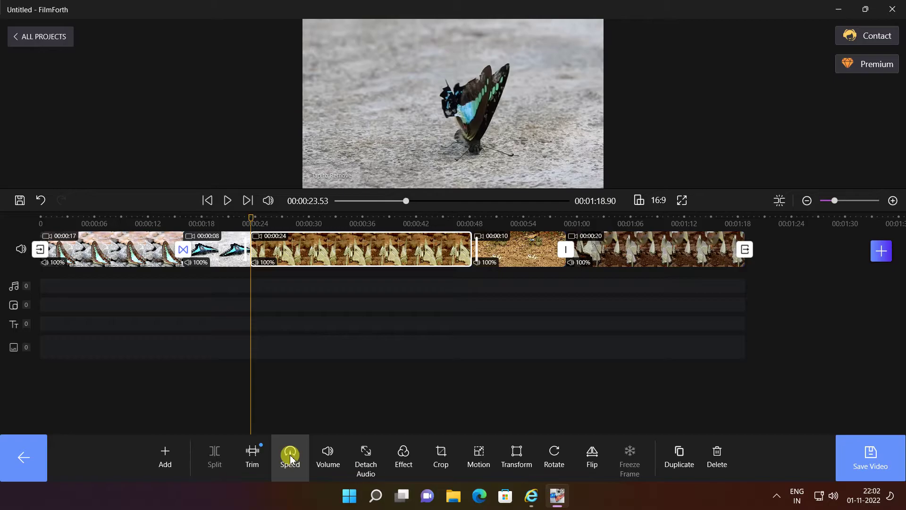
{"action": "left_click", "coordinate": [252, 456]}
{"action": "left_click_drag", "start_coordinate": [313, 279], "coordinate": [411, 278]}
{"action": "left_click_drag", "start_coordinate": [730, 280], "coordinate": [531, 283]}
{"action": "left_click", "coordinate": [19, 463]}
Set the fourth, sandy-ground clip to 4x speed and play the edited sequence.
{"action": "left_click", "coordinate": [357, 239]}
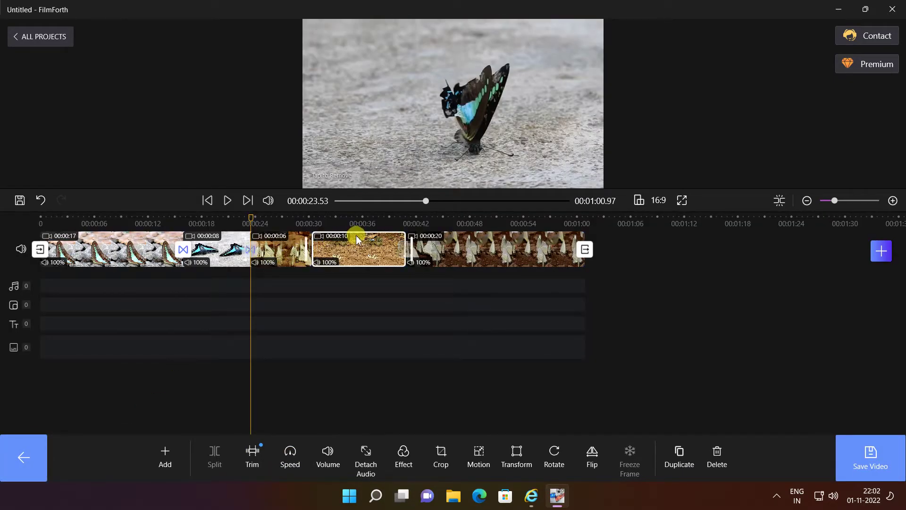
{"action": "left_click", "coordinate": [289, 454]}
{"action": "left_click_drag", "start_coordinate": [533, 339], "coordinate": [627, 333]}
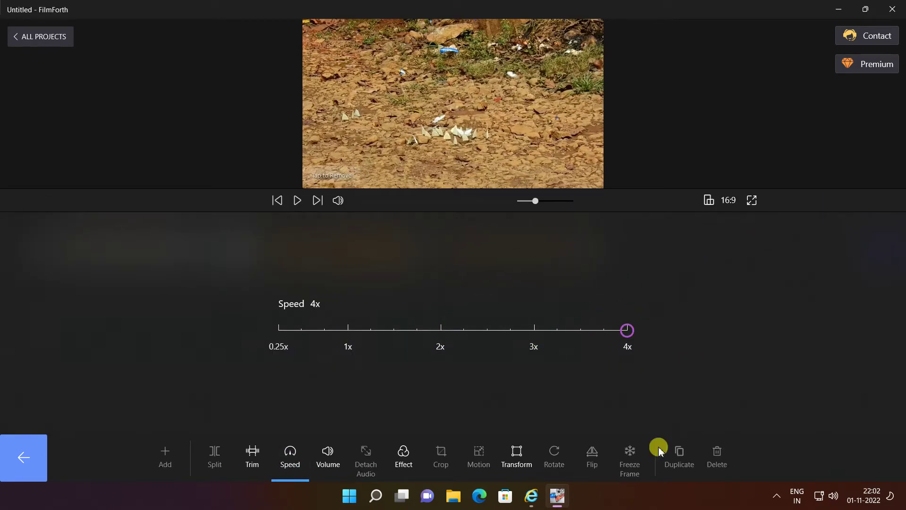
{"action": "left_click", "coordinate": [26, 472]}
{"action": "left_click", "coordinate": [223, 200]}
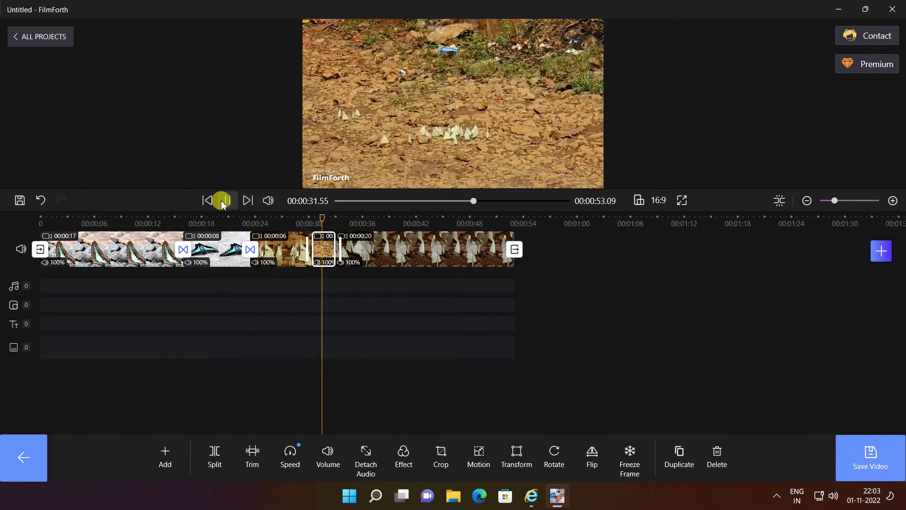
Pause at 00:00:35.52 and separate the last clip's audio onto its own track.
{"action": "left_click", "coordinate": [227, 201]}
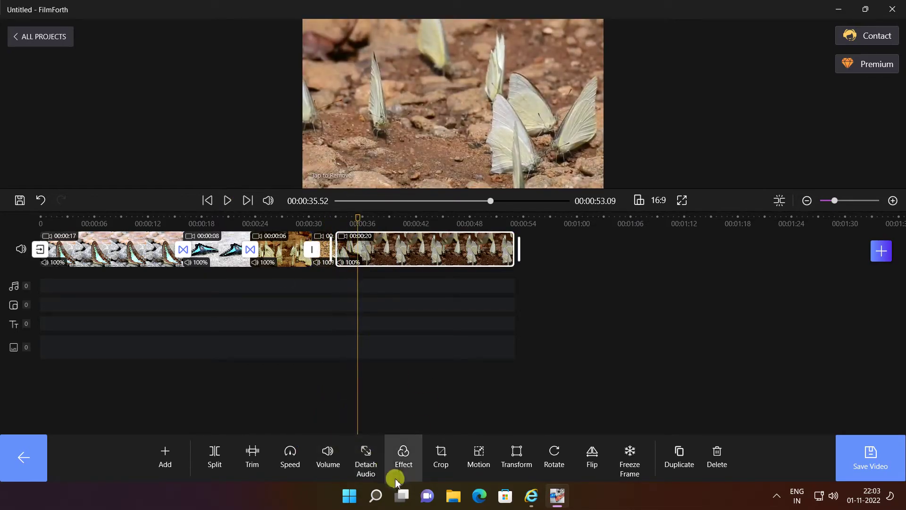
{"action": "left_click", "coordinate": [357, 467]}
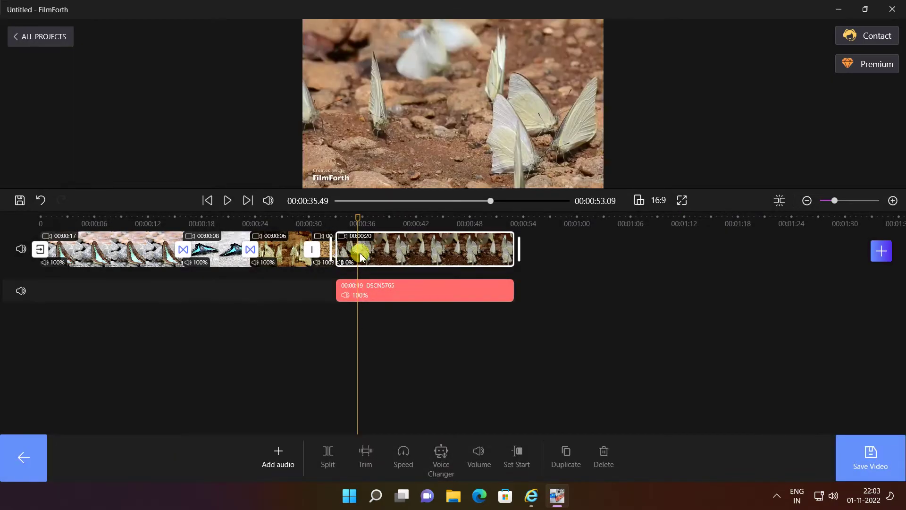
{"action": "left_click", "coordinate": [390, 289]}
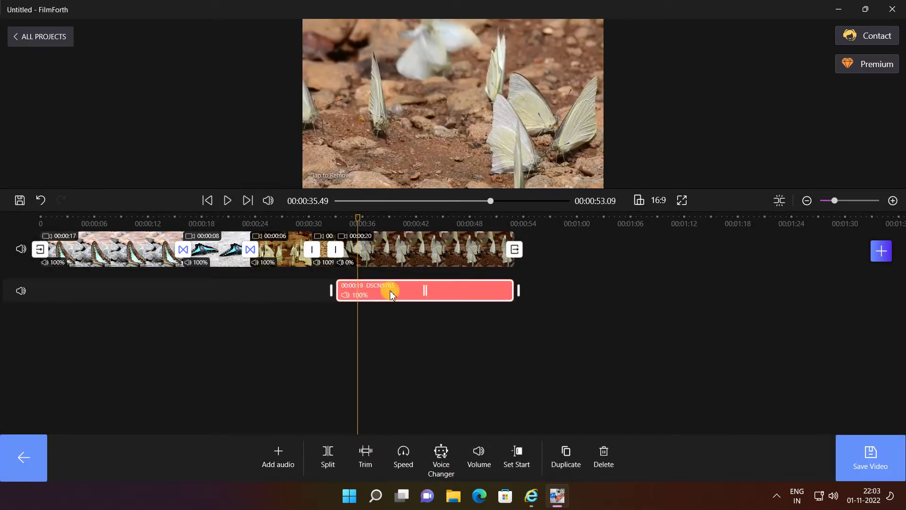
{"action": "left_click", "coordinate": [390, 366]}
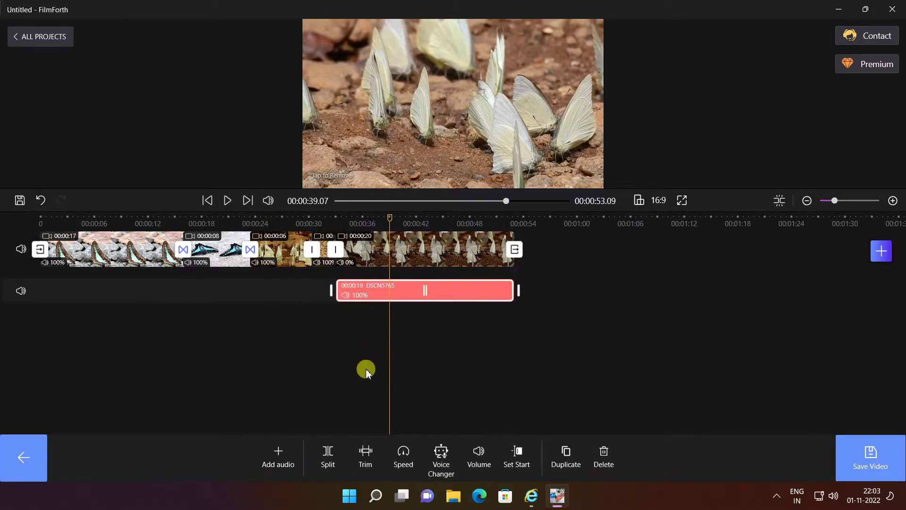
Move the playhead to about 43 seconds and reselect the red audio clip.
{"action": "left_click", "coordinate": [604, 459]}
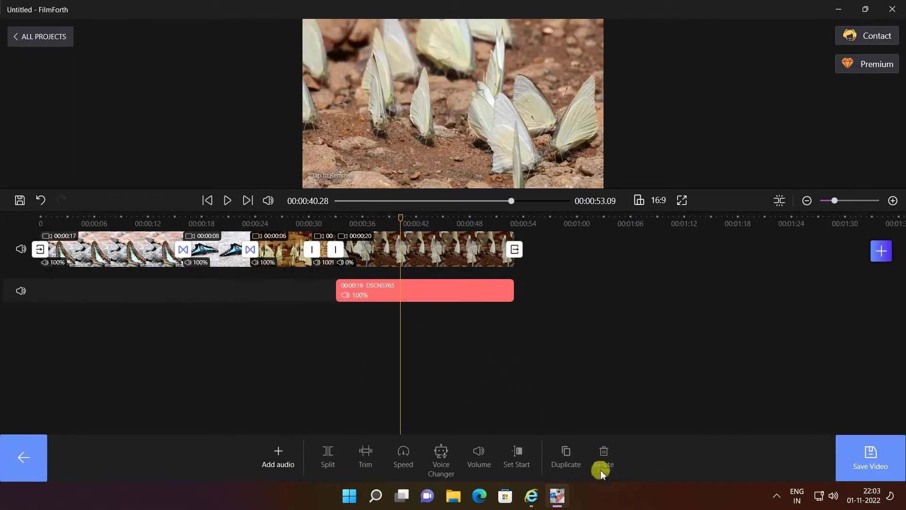
{"action": "left_click", "coordinate": [431, 250]}
{"action": "left_click", "coordinate": [425, 290]}
{"action": "left_click", "coordinate": [345, 334]}
{"action": "left_click", "coordinate": [384, 297]}
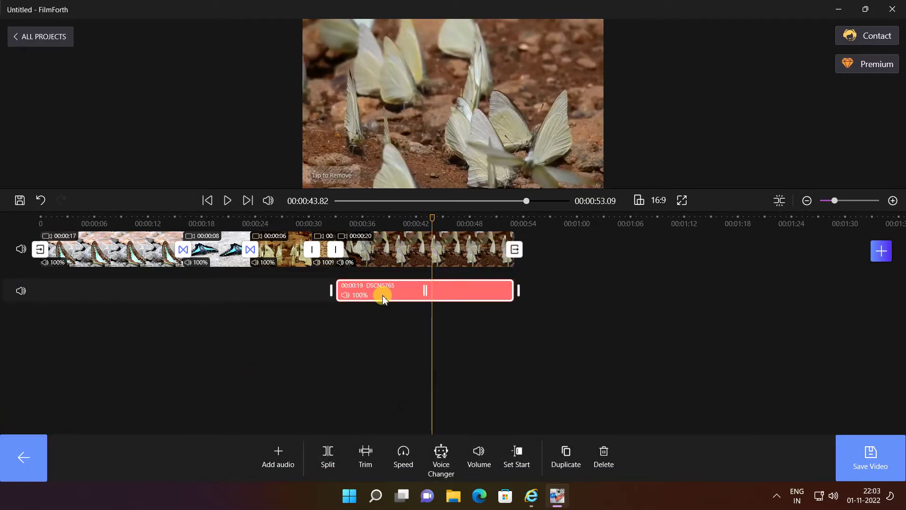
Try the Monster voice, revert to None, then delete the red DSCN5765 audio clip.
{"action": "left_click", "coordinate": [439, 462]}
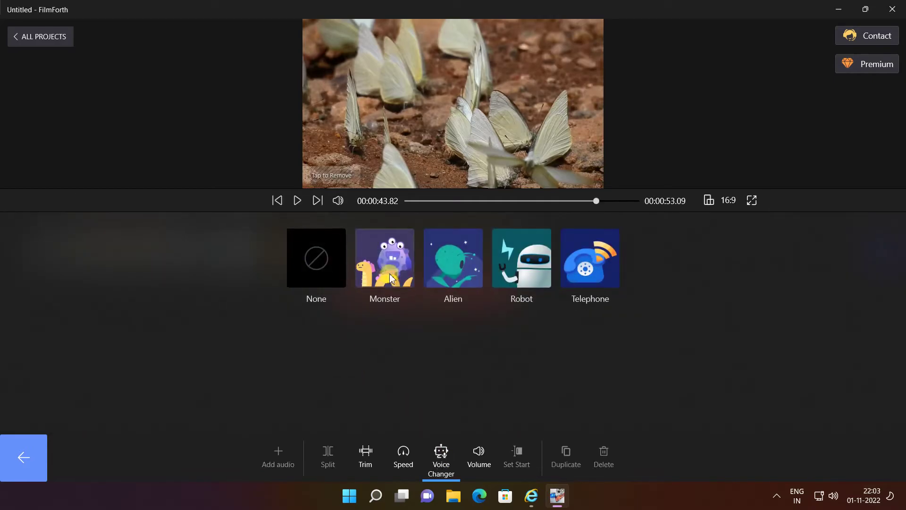
{"action": "left_click", "coordinate": [384, 259]}
{"action": "left_click", "coordinate": [318, 263]}
{"action": "left_click", "coordinate": [23, 457]}
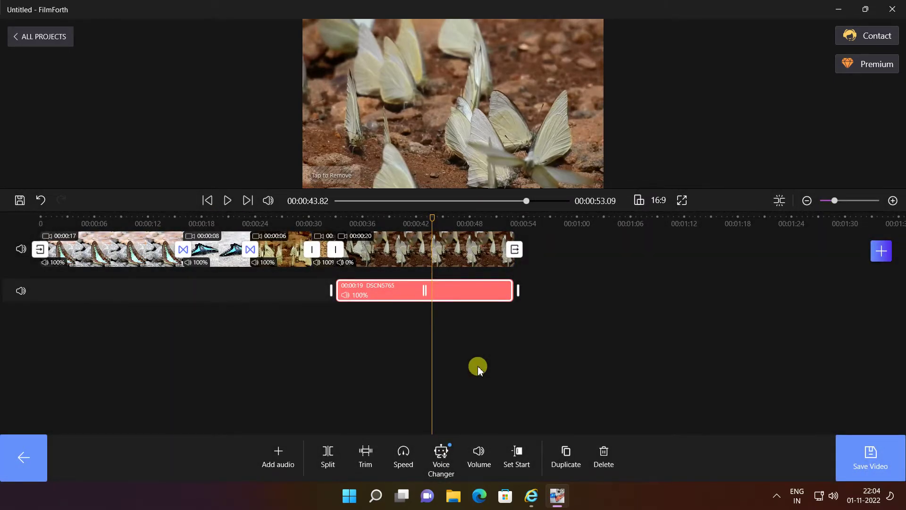
{"action": "left_click", "coordinate": [605, 468]}
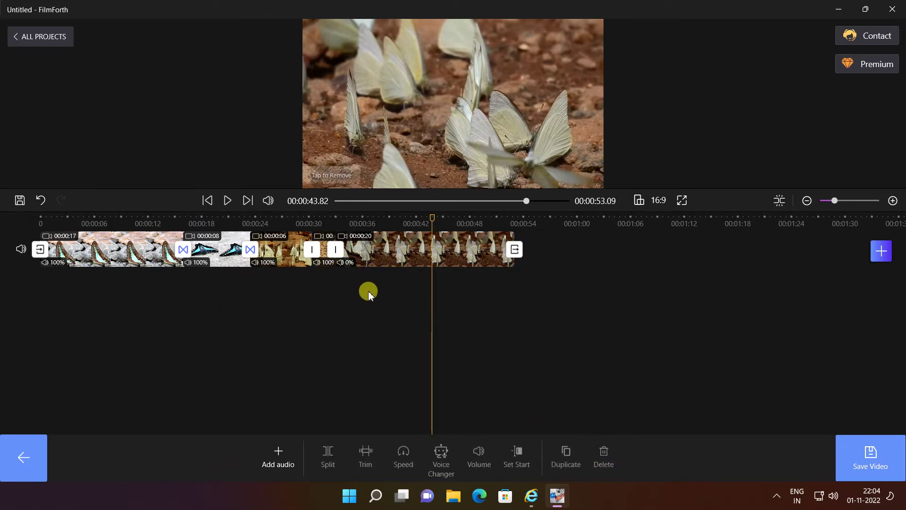
{"action": "left_click", "coordinate": [369, 293]}
Give the last butterfly clip the black-and-white Inkwell filter after previewing others.
{"action": "left_click", "coordinate": [371, 247]}
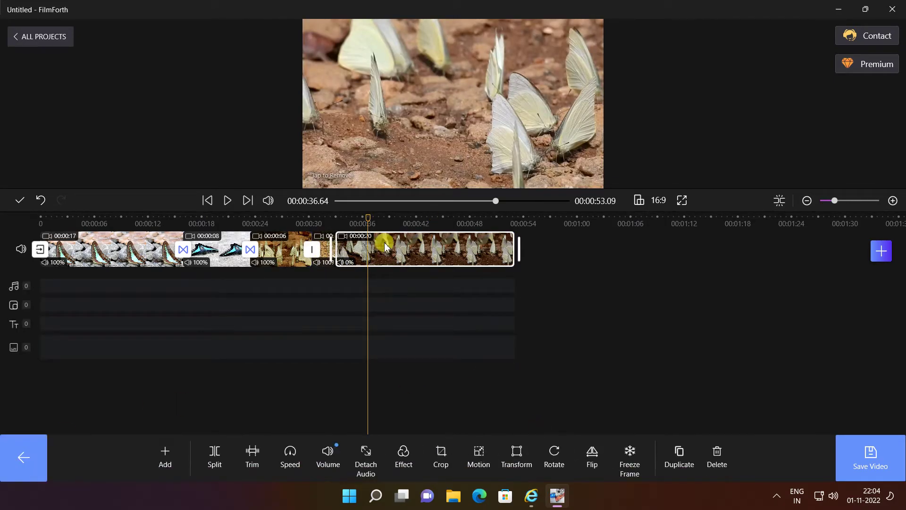
{"action": "left_click", "coordinate": [399, 458]}
{"action": "left_click", "coordinate": [194, 303]}
{"action": "left_click", "coordinate": [248, 304]}
{"action": "left_click", "coordinate": [319, 307]}
{"action": "left_click", "coordinate": [386, 311]}
{"action": "left_click", "coordinate": [798, 295]}
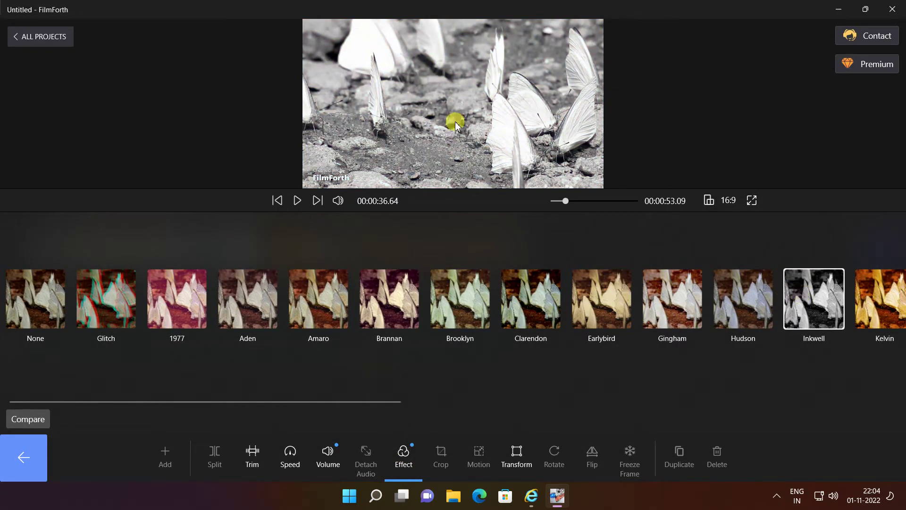
{"action": "left_click", "coordinate": [454, 118]}
{"action": "left_click_drag", "start_coordinate": [342, 222], "coordinate": [394, 222]}
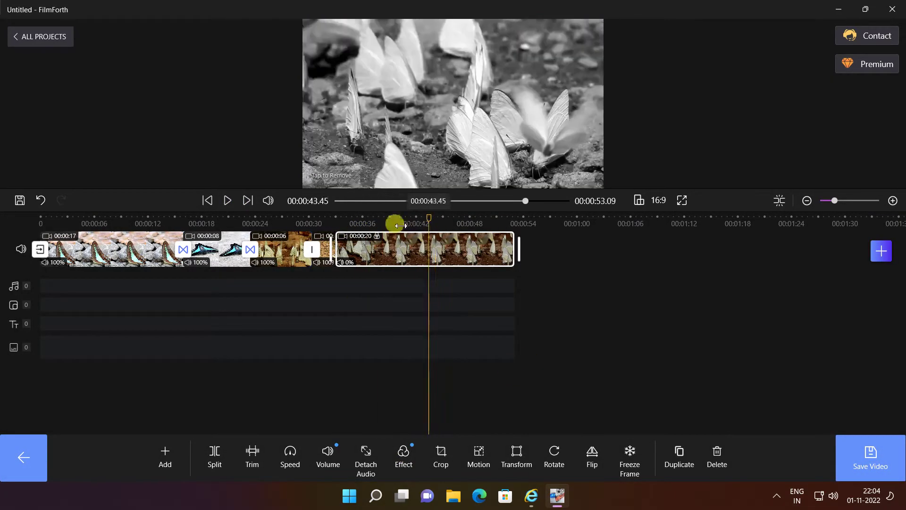
Crop the clip to a smaller area over the butterflies and play it back.
{"action": "left_click", "coordinate": [441, 454]}
{"action": "left_click_drag", "start_coordinate": [211, 93], "coordinate": [472, 239]}
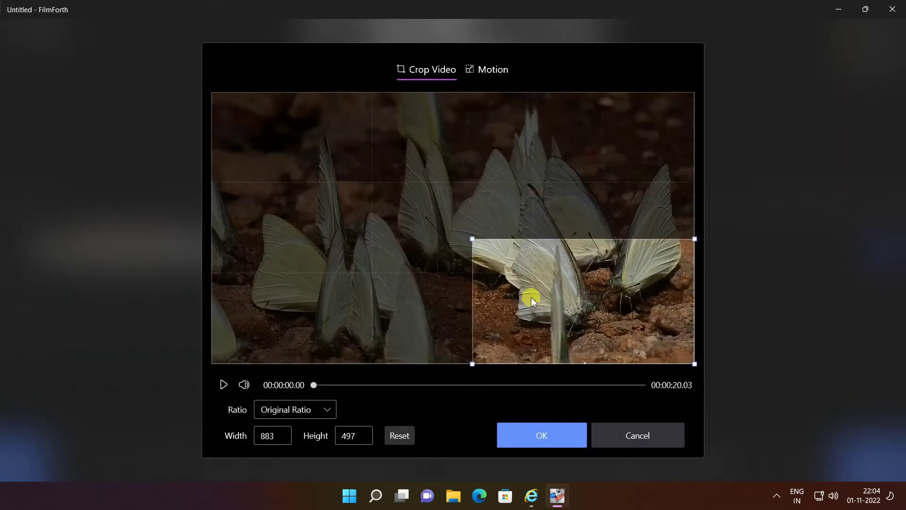
{"action": "left_click_drag", "start_coordinate": [530, 297], "coordinate": [460, 223]}
{"action": "left_click", "coordinate": [541, 435]}
{"action": "left_click", "coordinate": [228, 200]}
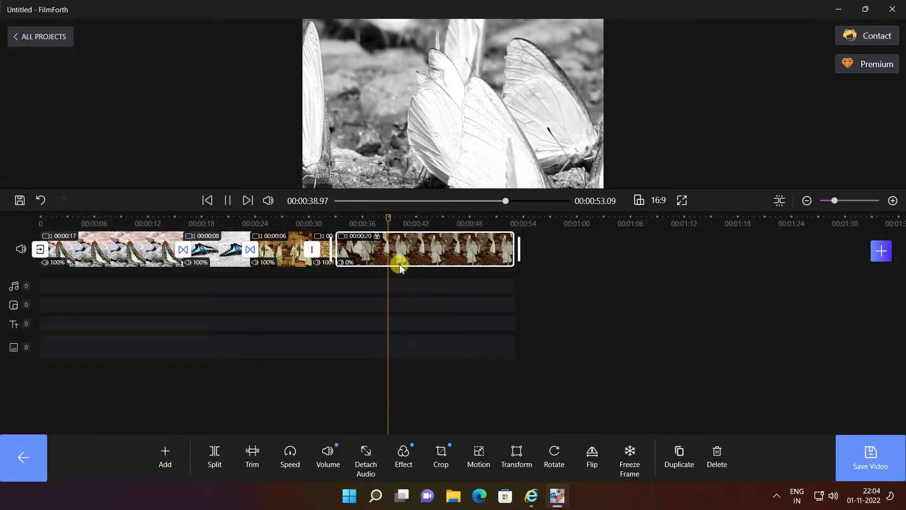
{"action": "key", "text": "space"}
{"action": "left_click_drag", "start_coordinate": [400, 350], "coordinate": [425, 220]}
Try different start-frame sizes in the Motion settings and preview the motion.
{"action": "left_click", "coordinate": [472, 457]}
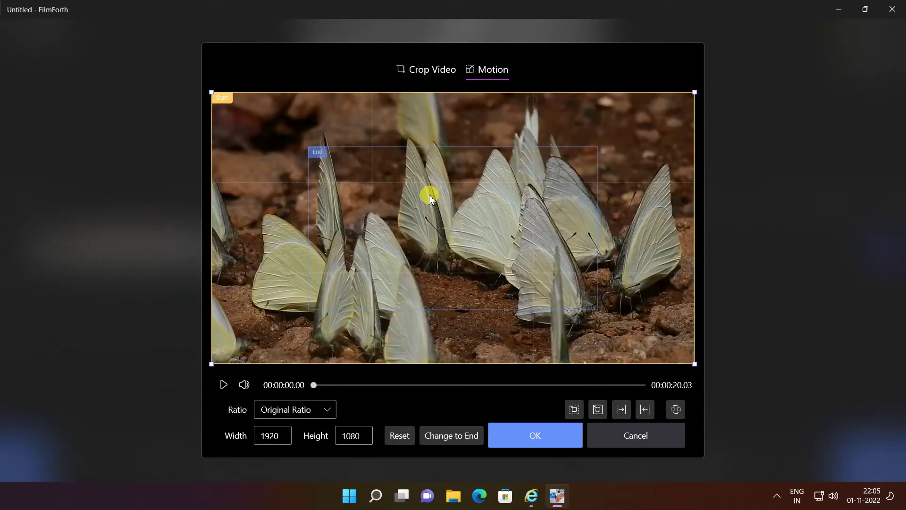
{"action": "left_click", "coordinate": [325, 409]}
{"action": "key", "text": "Escape"}
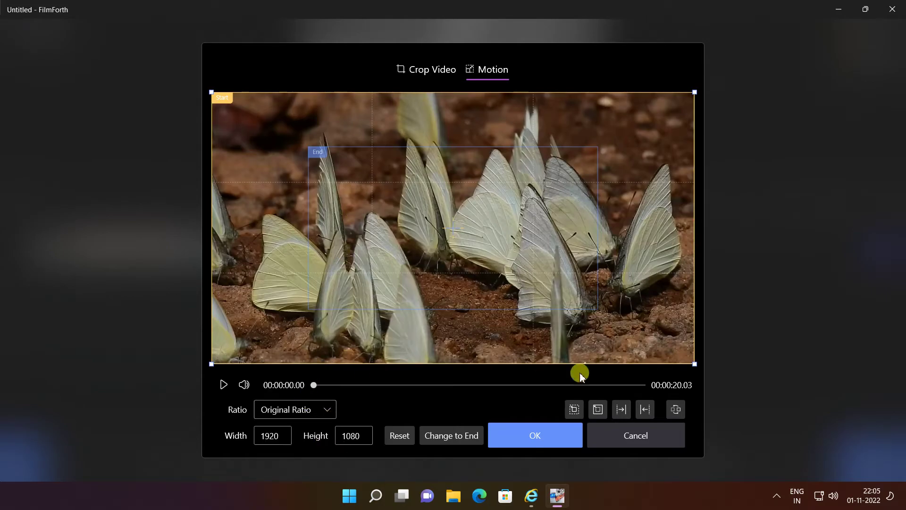
{"action": "left_click", "coordinate": [598, 409]}
{"action": "left_click", "coordinate": [575, 410]}
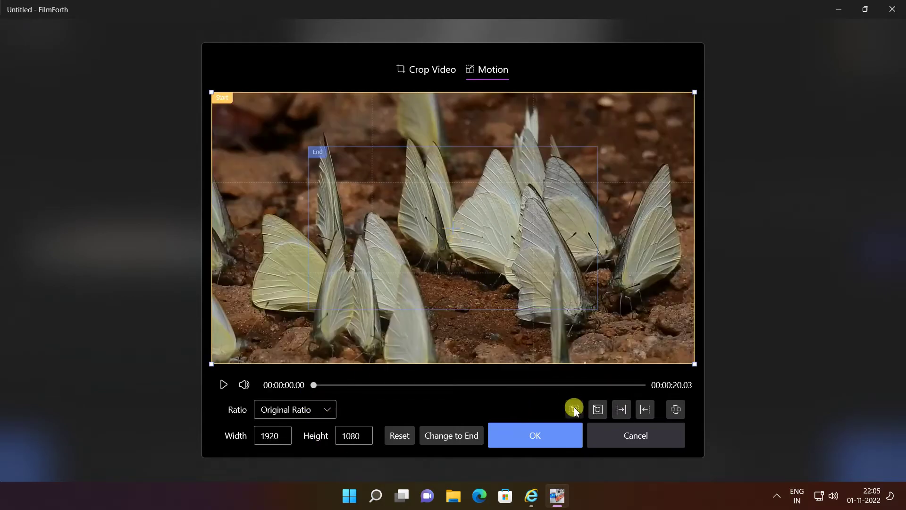
{"action": "left_click", "coordinate": [598, 409]}
{"action": "left_click", "coordinate": [575, 409]}
{"action": "left_click", "coordinate": [224, 384]}
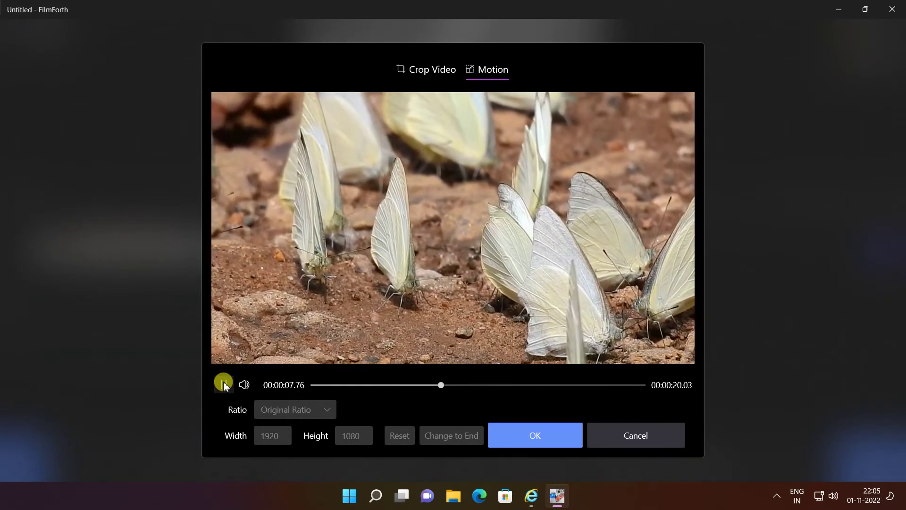
{"action": "left_click", "coordinate": [223, 385]}
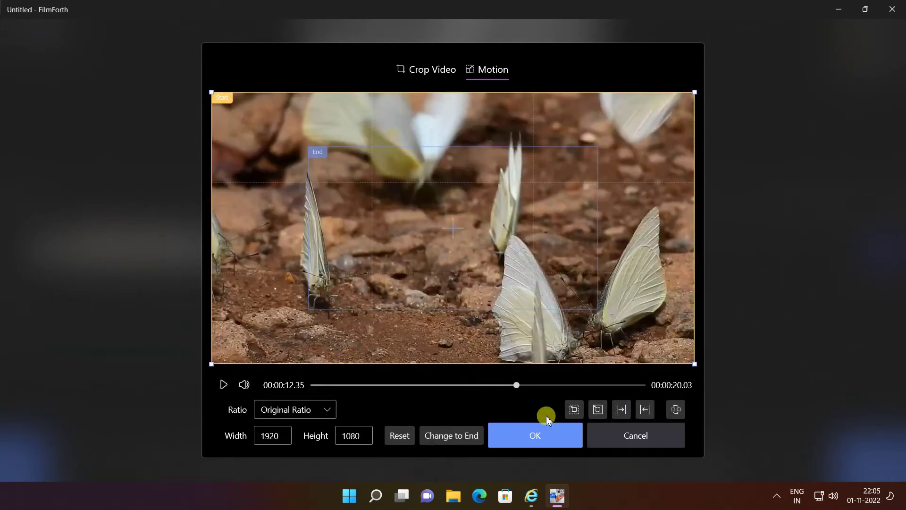
Set the Motion start frame to a 671×377 area at the left and confirm.
{"action": "left_click", "coordinate": [621, 409]}
{"action": "left_click_drag", "start_coordinate": [452, 297], "coordinate": [379, 280]}
{"action": "left_click", "coordinate": [223, 385]}
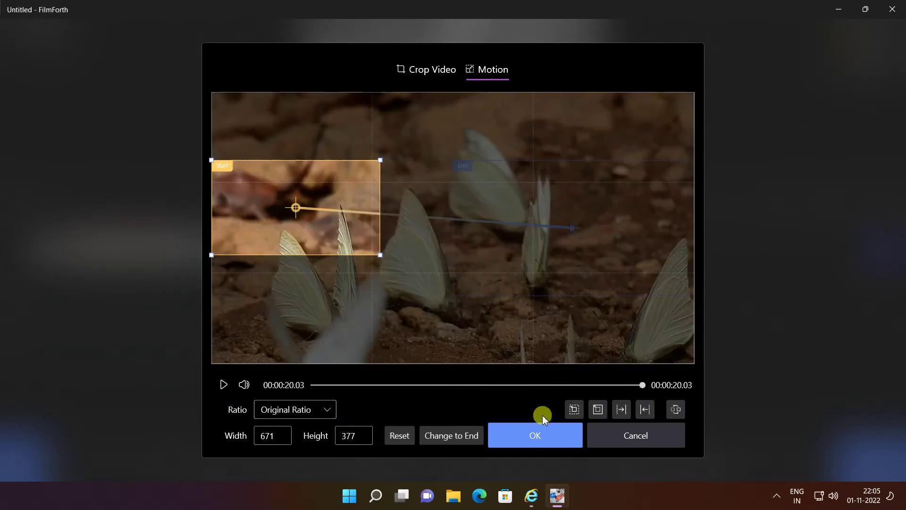
{"action": "left_click", "coordinate": [535, 444]}
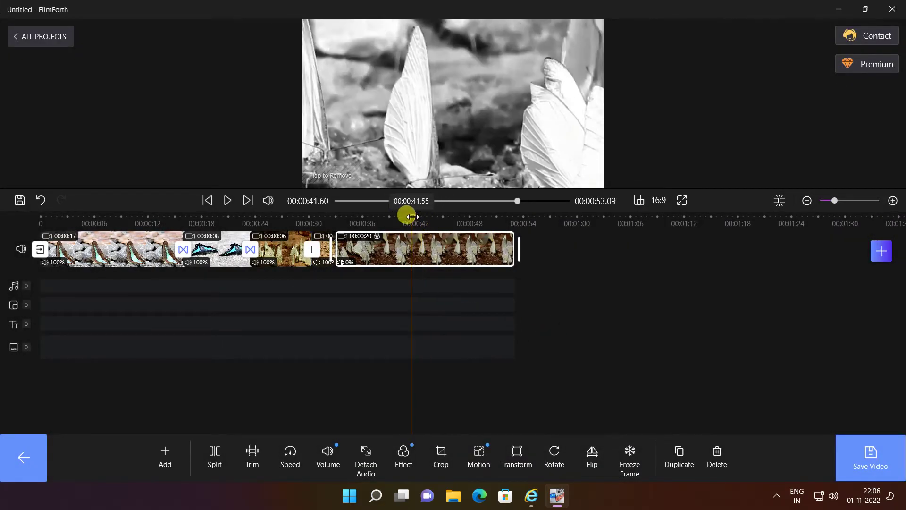
Change the last clip's scale and rotation, rotate it twice and flip it.
{"action": "left_click", "coordinate": [516, 449]}
{"action": "mouse_move", "coordinate": [429, 289]}
{"action": "left_mouse_down"}
{"action": "mouse_move", "coordinate": [391, 296]}
{"action": "mouse_move", "coordinate": [480, 295]}
{"action": "mouse_move", "coordinate": [437, 295]}
{"action": "left_mouse_up"}
{"action": "mouse_move", "coordinate": [324, 330]}
{"action": "left_mouse_down"}
{"action": "mouse_move", "coordinate": [406, 328]}
{"action": "mouse_move", "coordinate": [339, 324]}
{"action": "left_mouse_up"}
{"action": "left_click", "coordinate": [525, 443]}
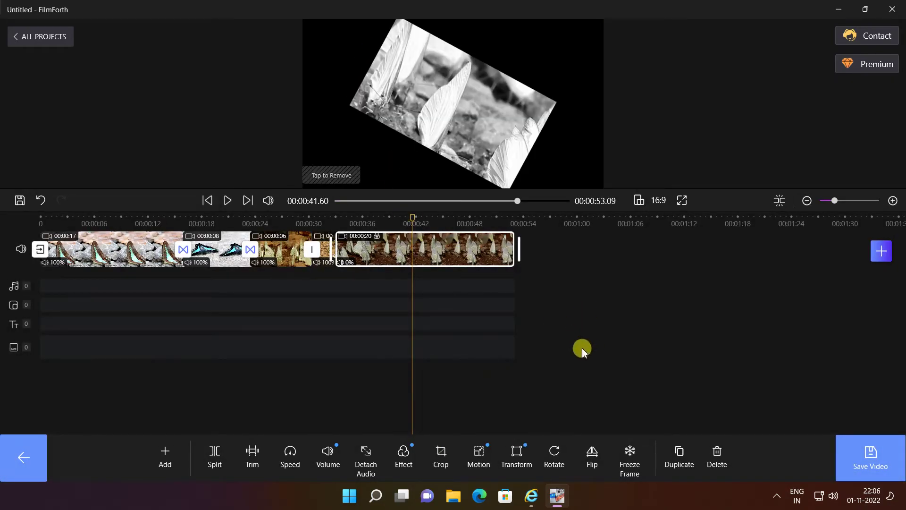
{"action": "left_click", "coordinate": [554, 453]}
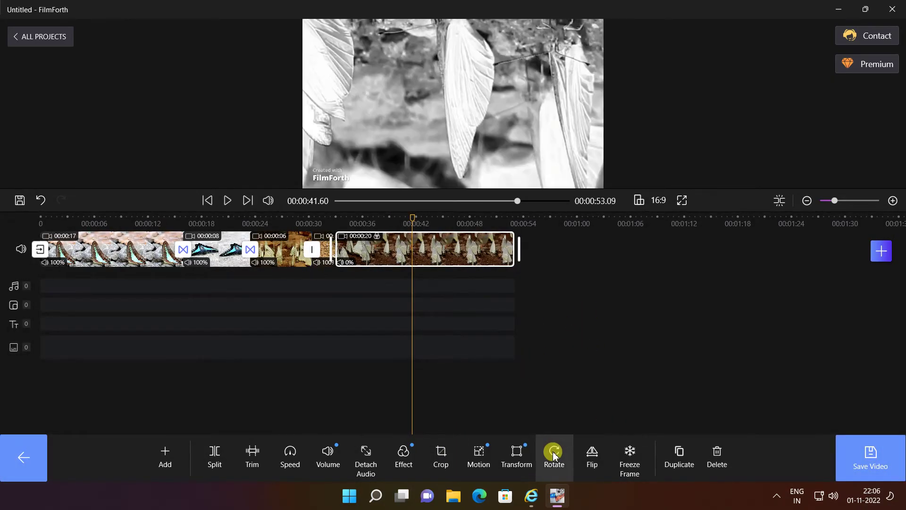
{"action": "left_click", "coordinate": [554, 453]}
{"action": "left_click", "coordinate": [594, 463]}
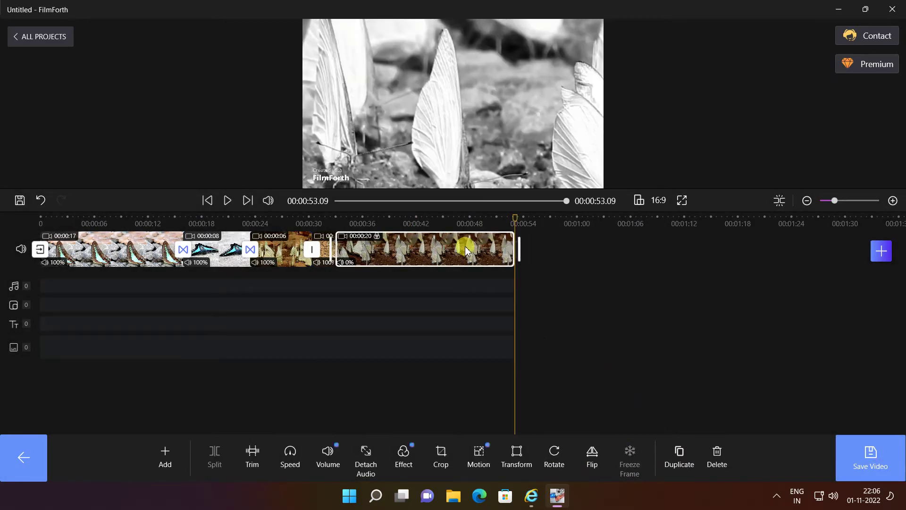
Insert a freeze frame into the last clip at about 44 seconds.
{"action": "left_click", "coordinate": [433, 224]}
{"action": "left_click", "coordinate": [630, 458]}
{"action": "left_click", "coordinate": [227, 200]}
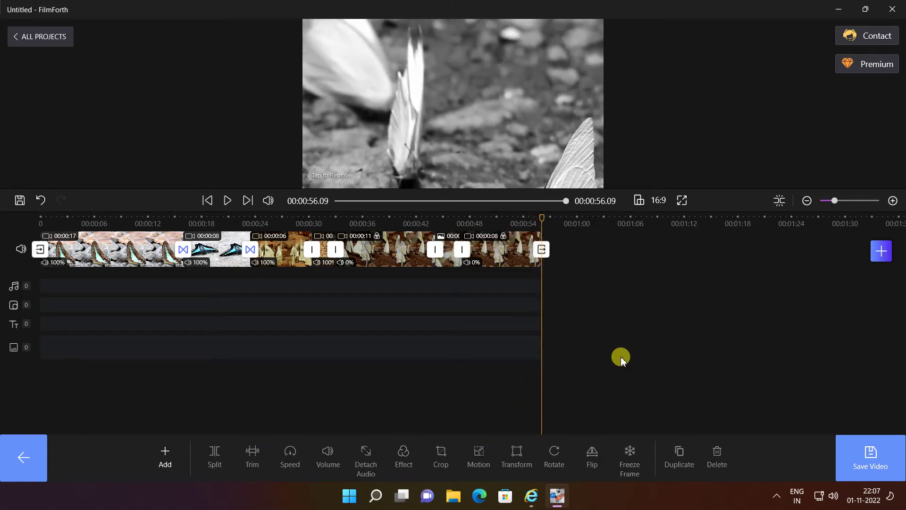
Export with watermark at 720P, Standard quality, 30 fps as MPEG-4 into Videos.
{"action": "left_click", "coordinate": [867, 463]}
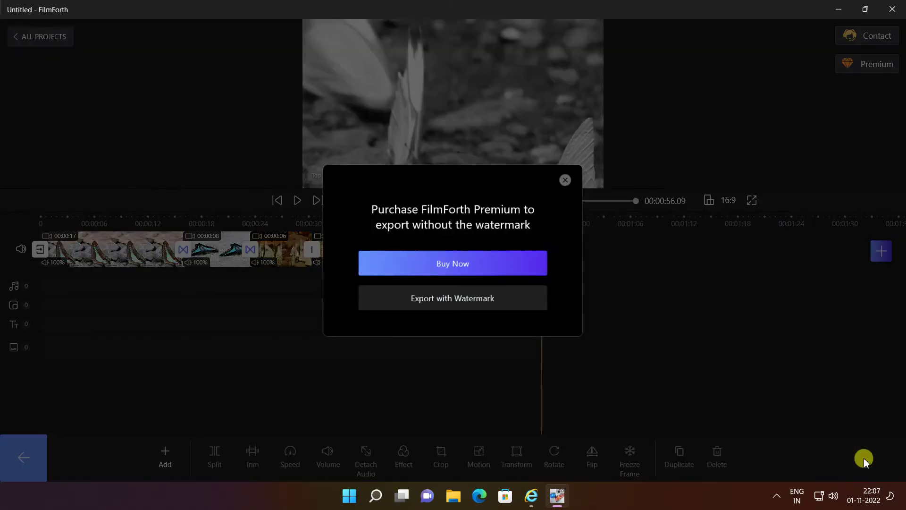
{"action": "left_click", "coordinate": [466, 300]}
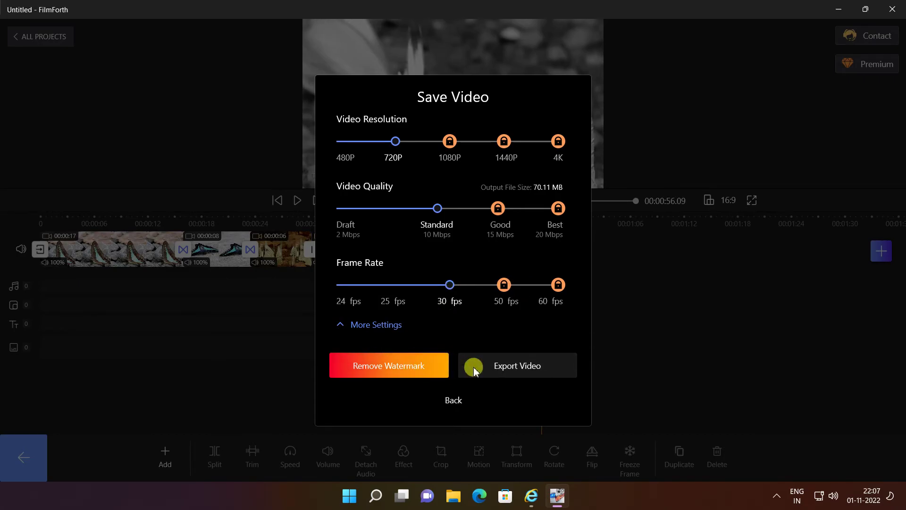
{"action": "left_click", "coordinate": [504, 370]}
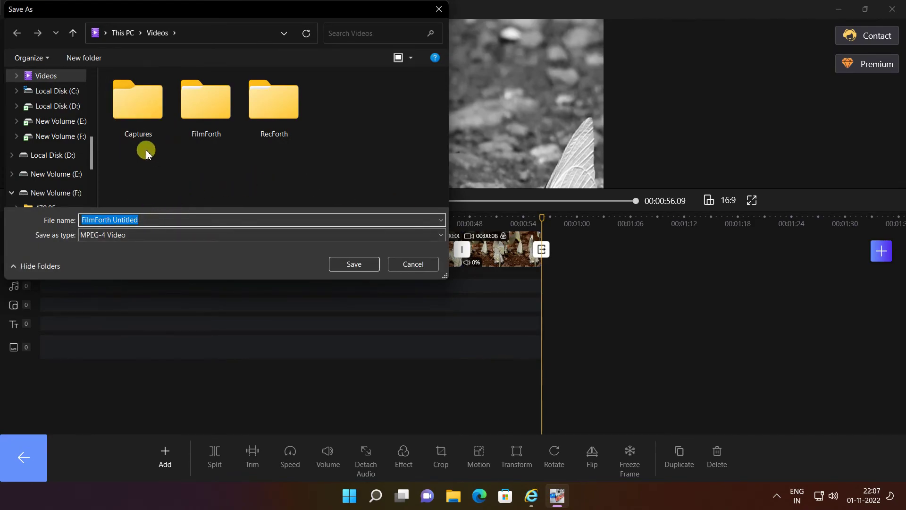
{"action": "left_click", "coordinate": [331, 264]}
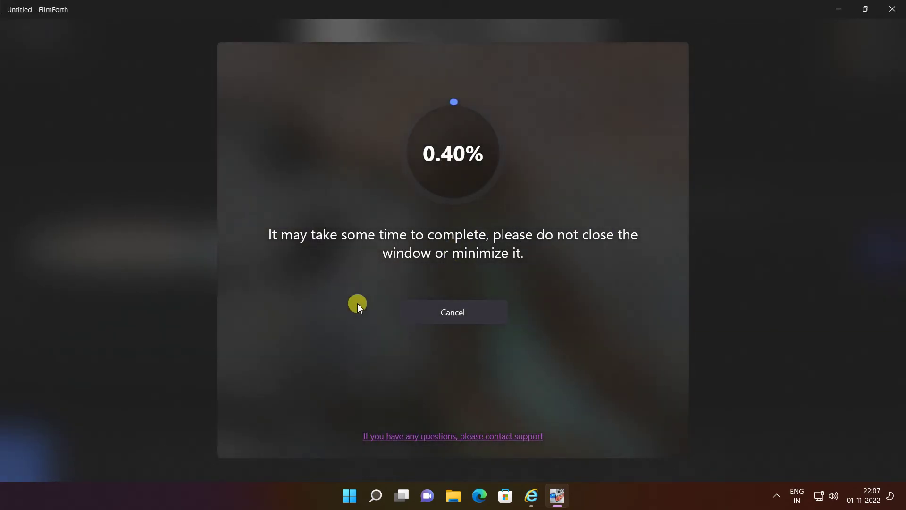